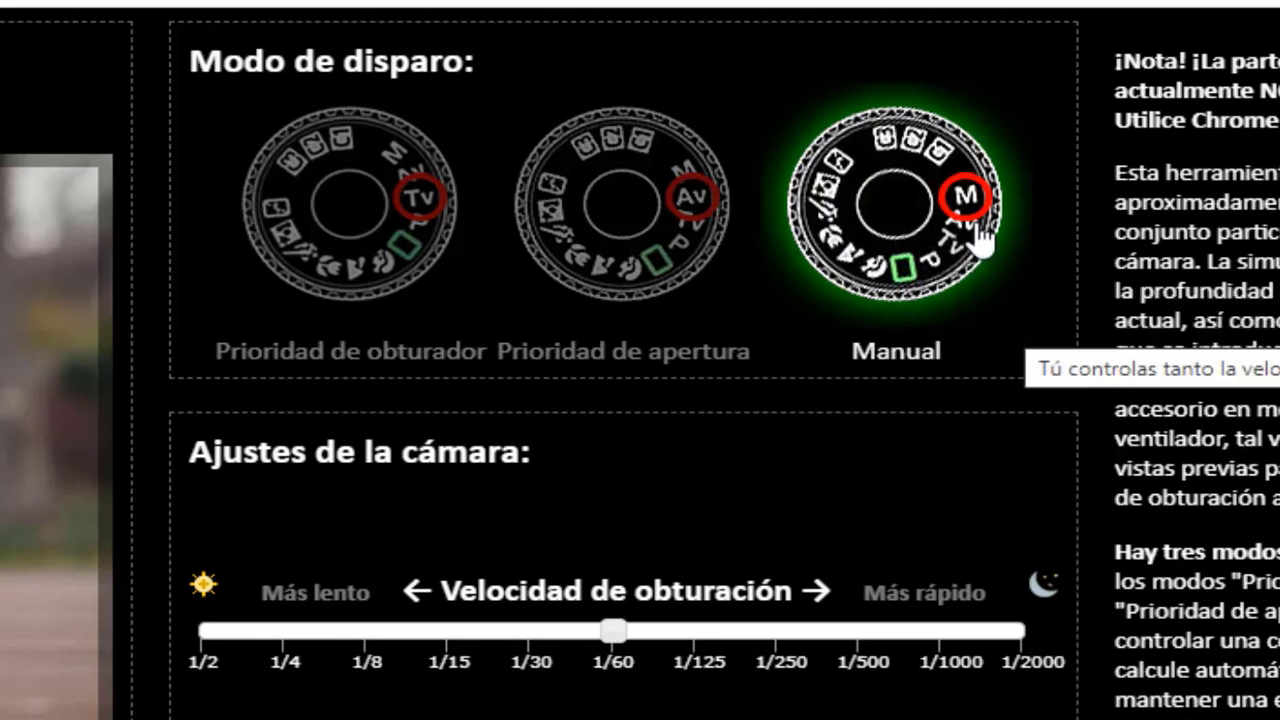
Switch the shooting mode between aperture priority, shutter priority and manual, finishing in Manual mode.
left_click_drag(968, 240, 951, 272)
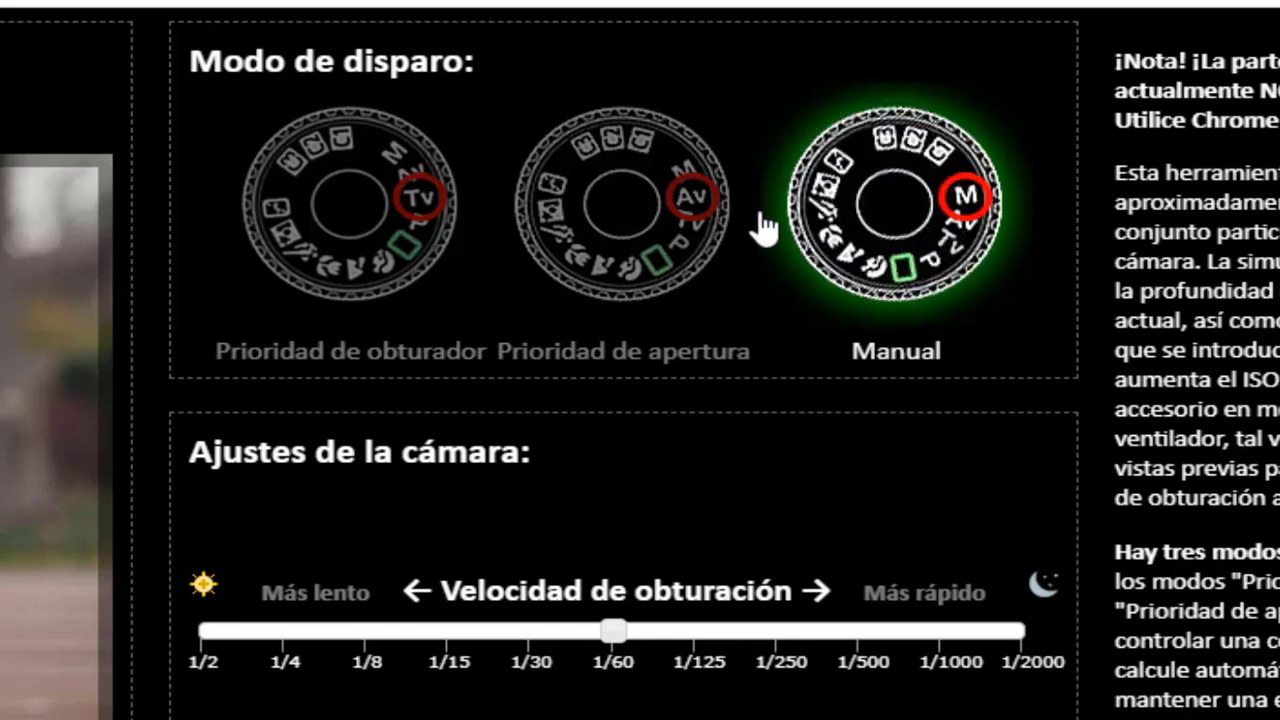
left_click(688, 212)
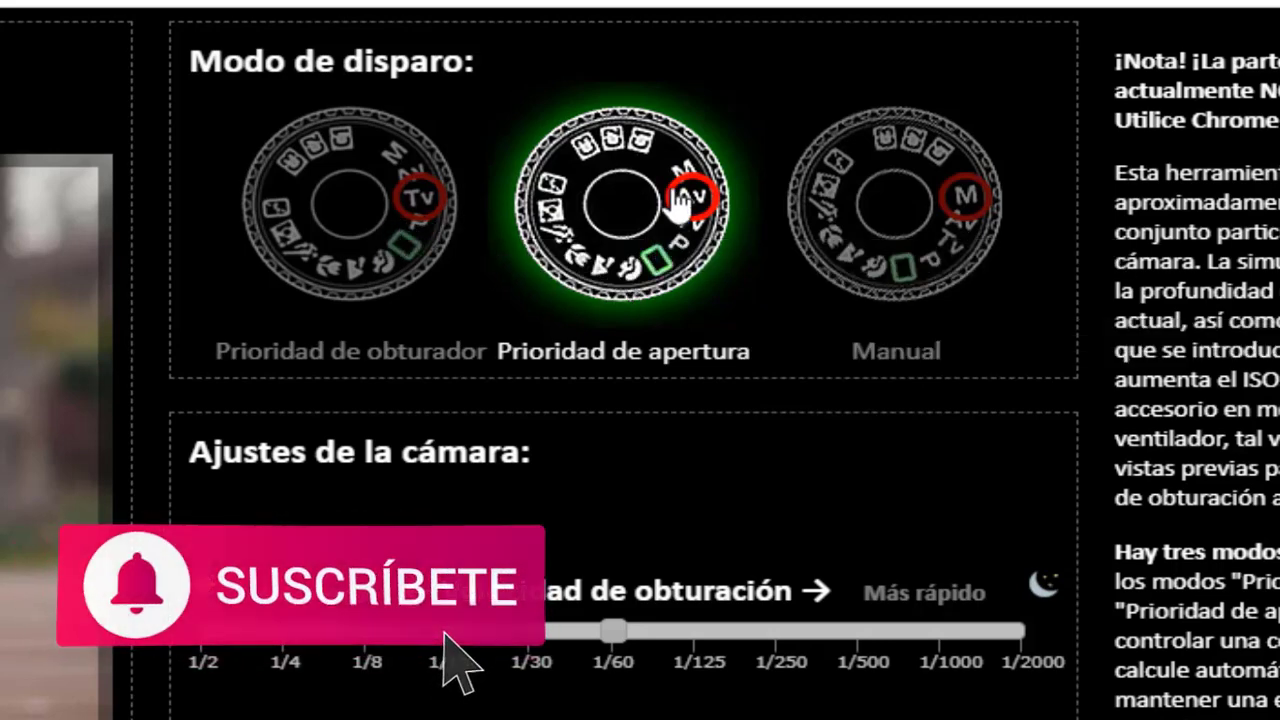
left_click(337, 266)
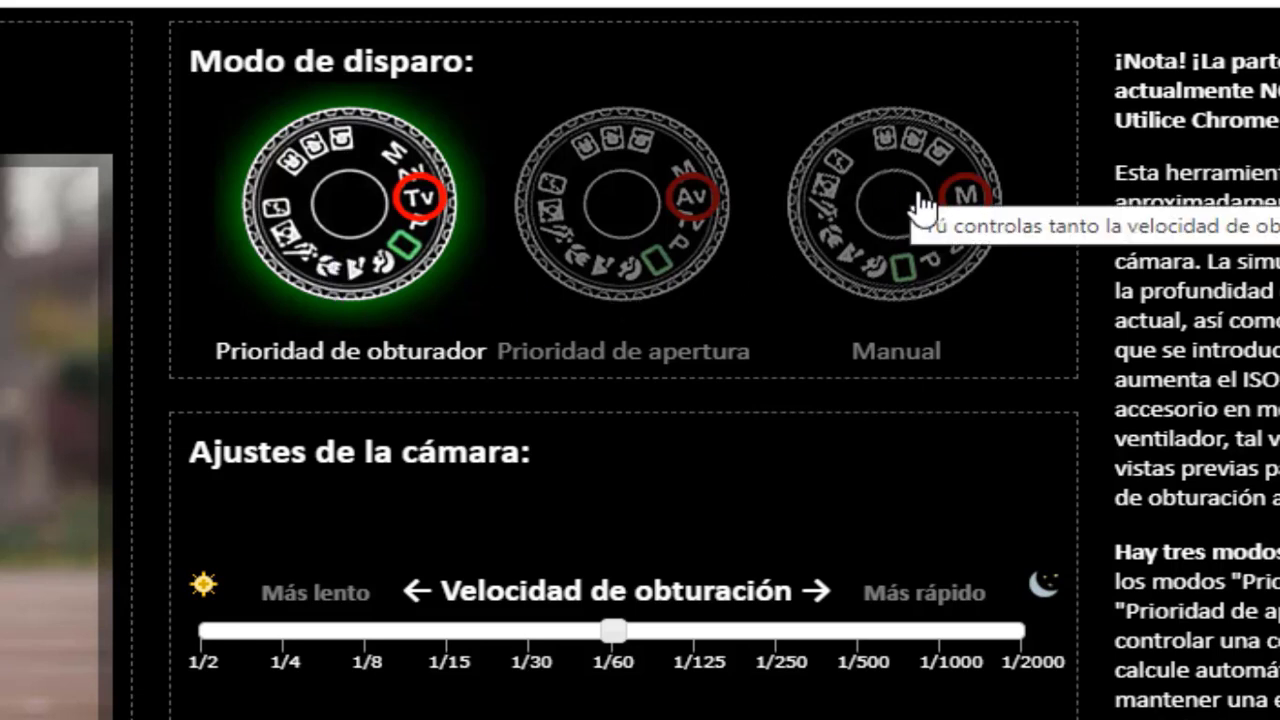
left_click(890, 240)
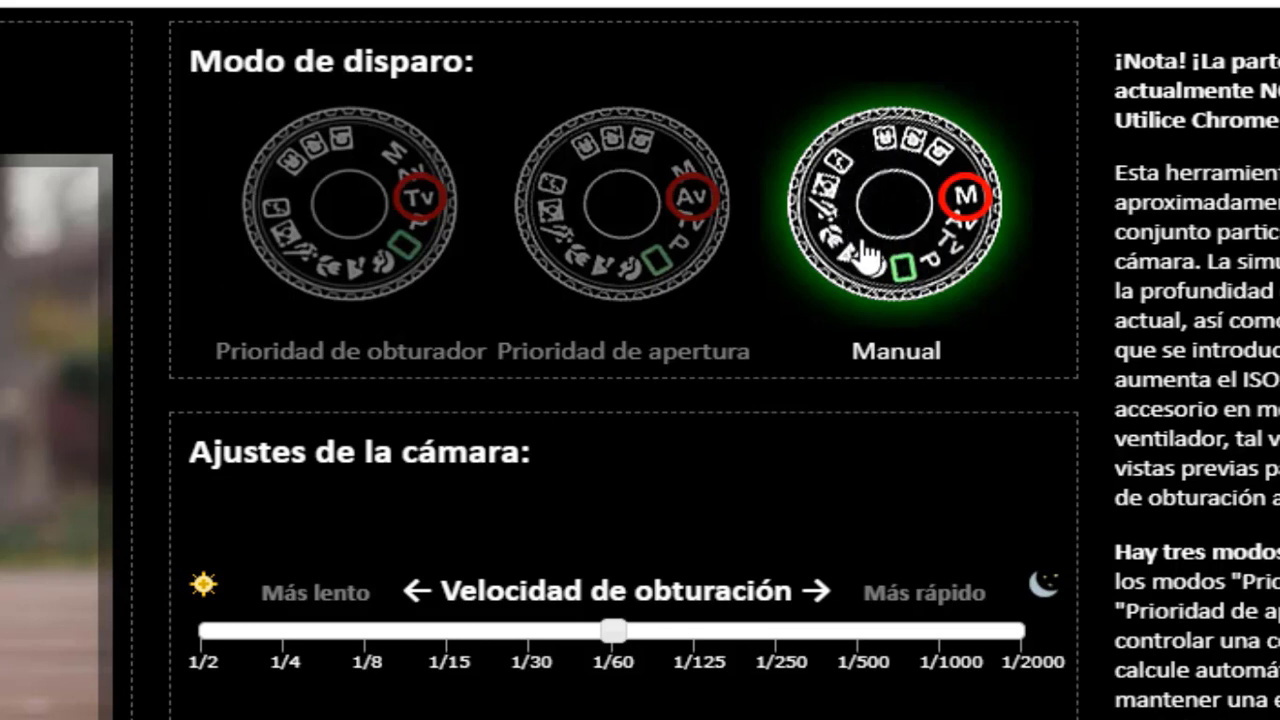
left_click(632, 272)
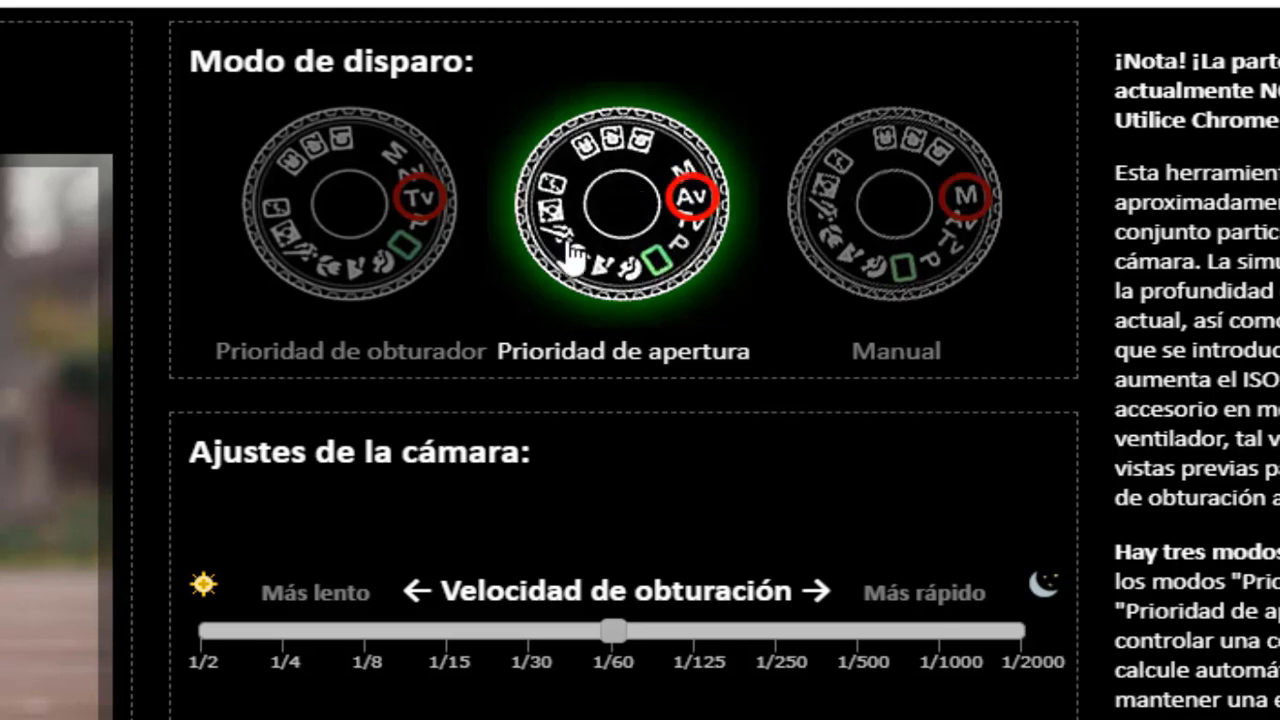
left_click(316, 229)
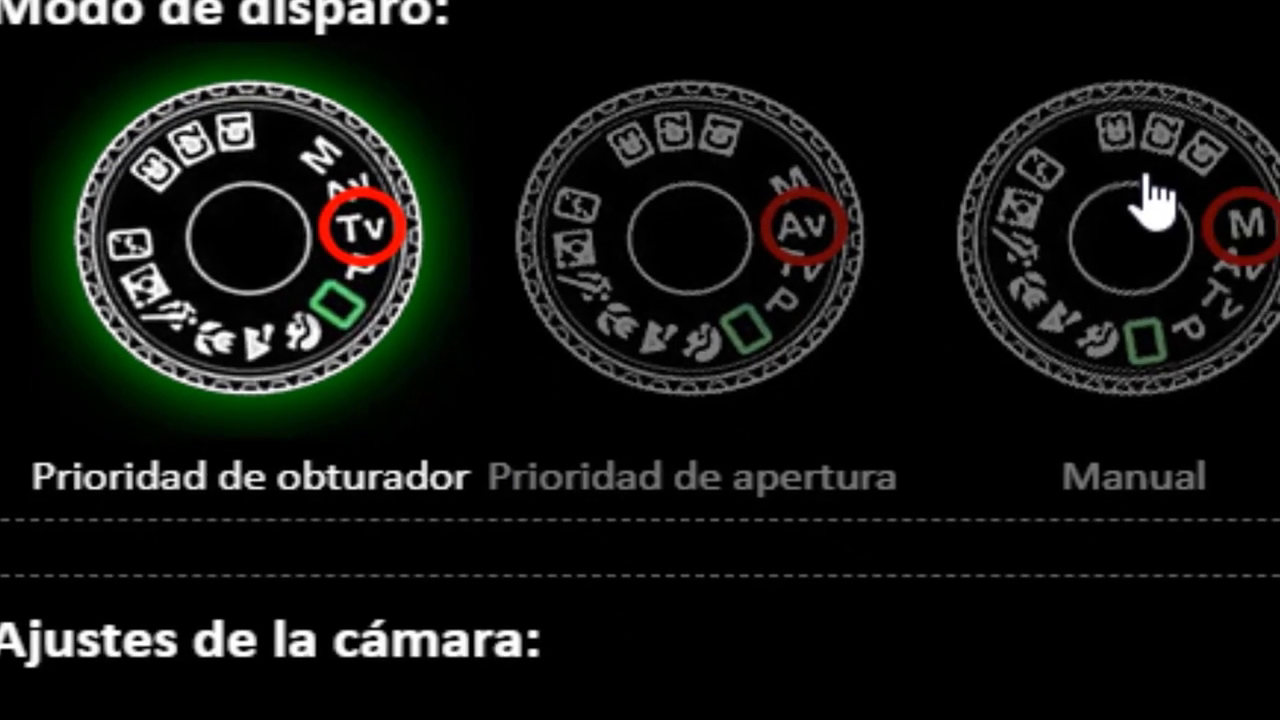
left_click(1143, 194)
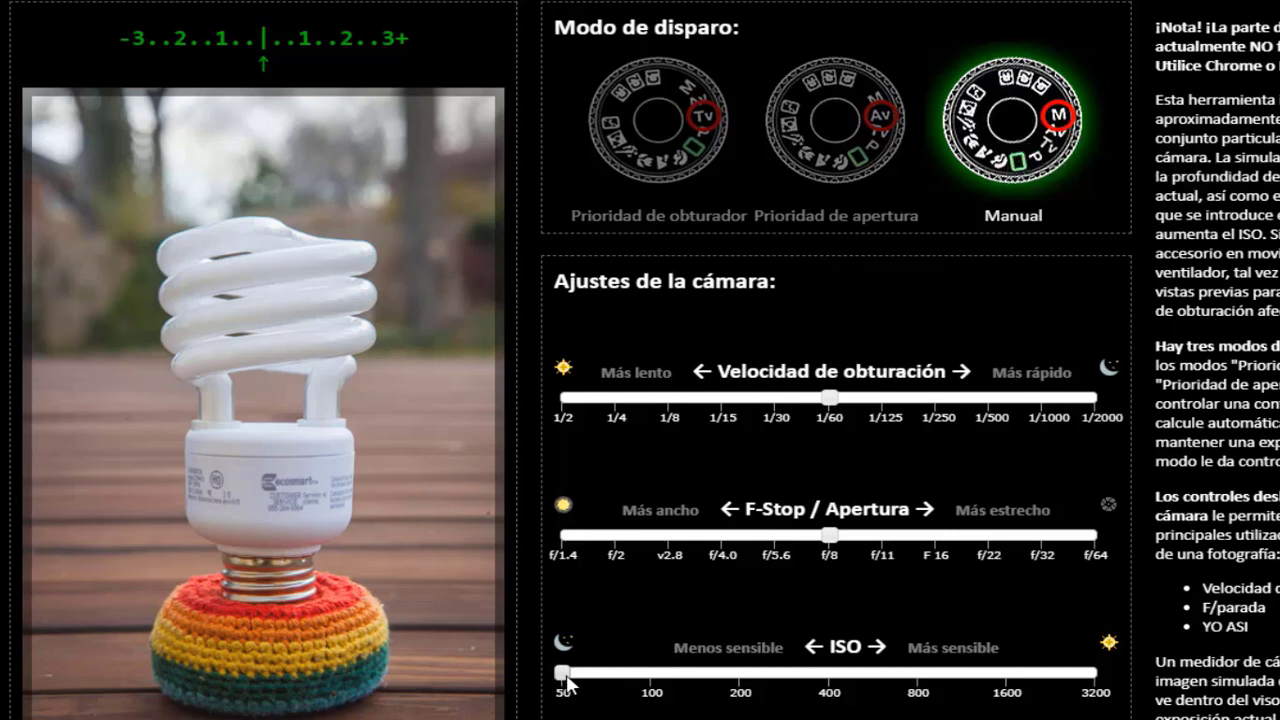
Raise the ISO in stages through 100 and 200 up to 3200.
left_click_drag(574, 680, 621, 682)
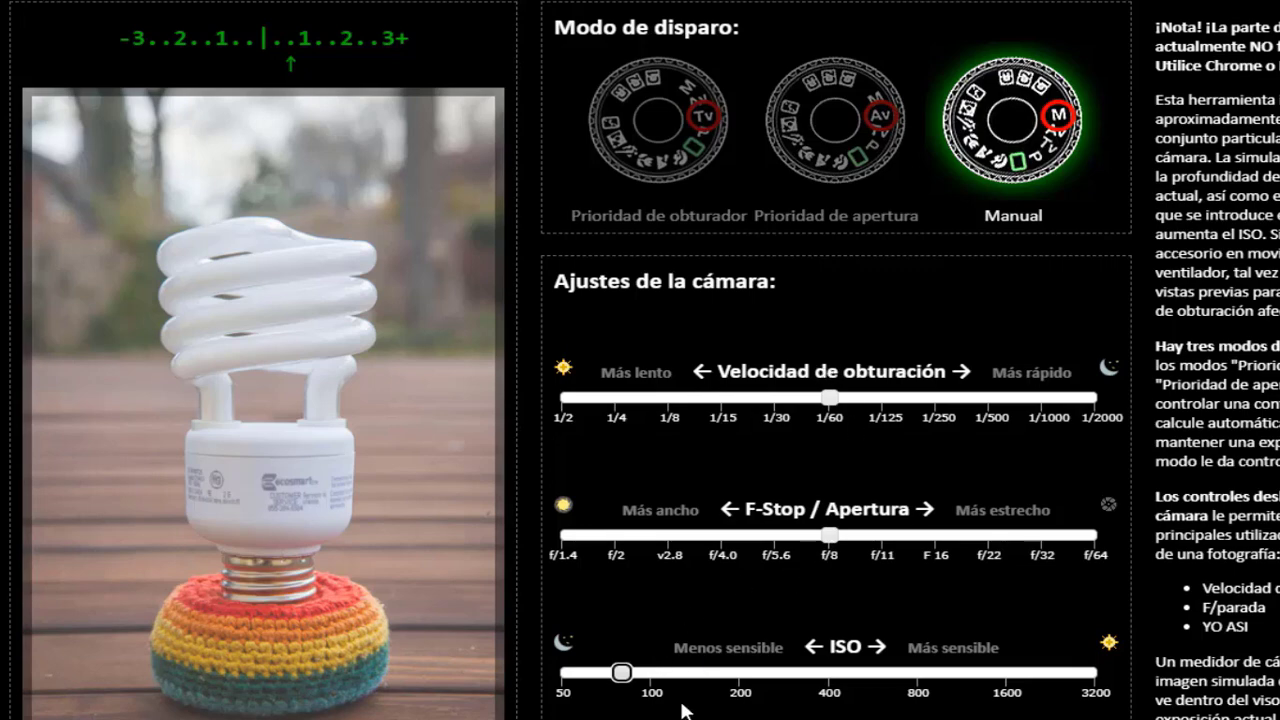
left_click_drag(624, 684, 651, 685)
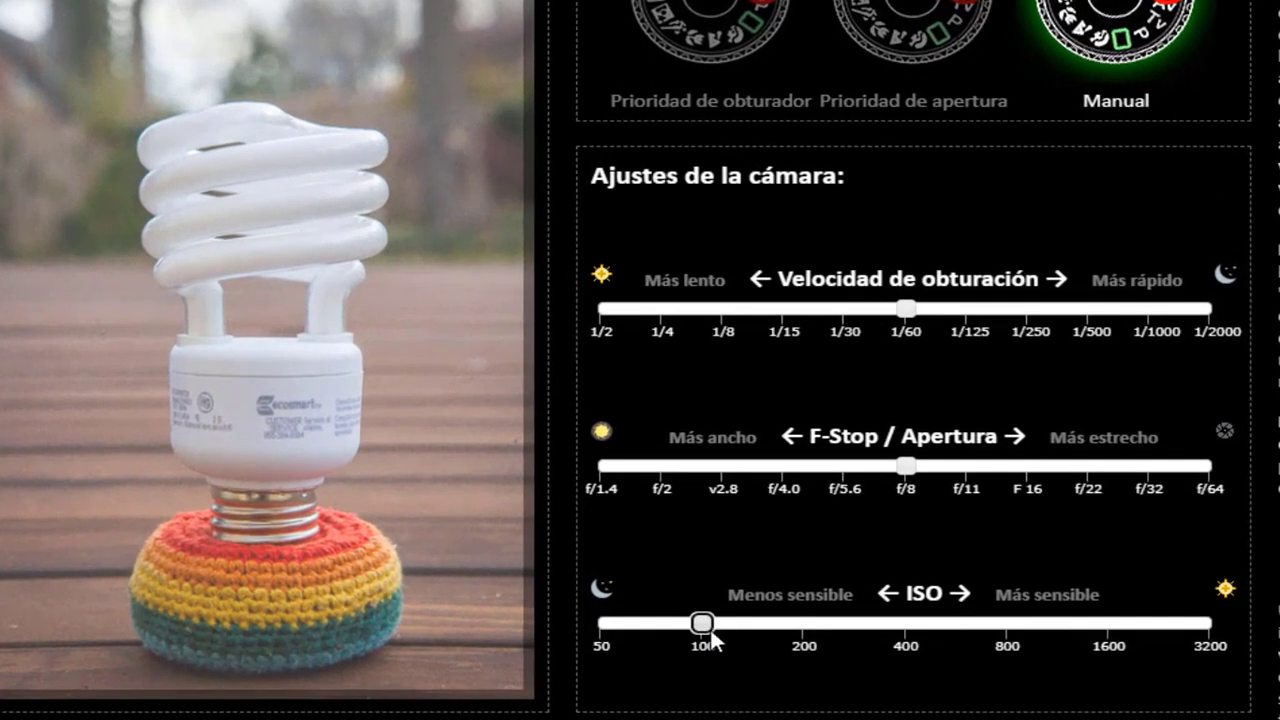
left_click_drag(713, 640, 795, 645)
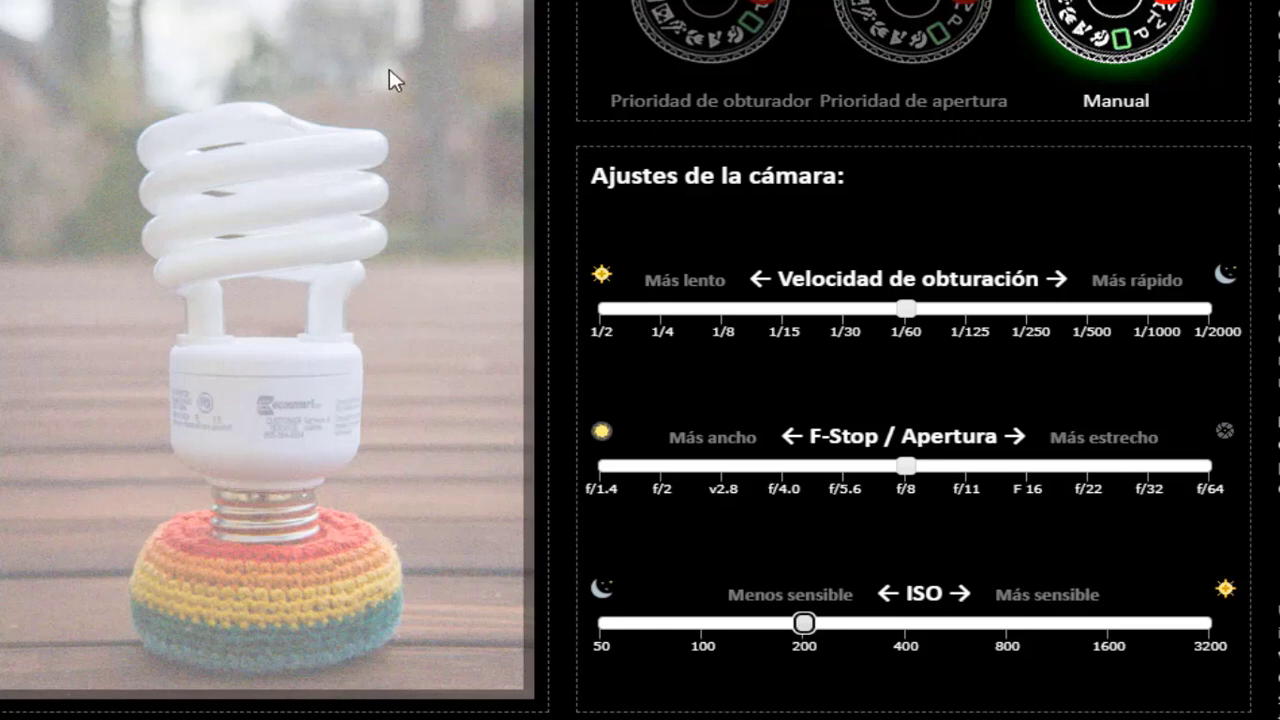
left_click_drag(816, 632, 1212, 624)
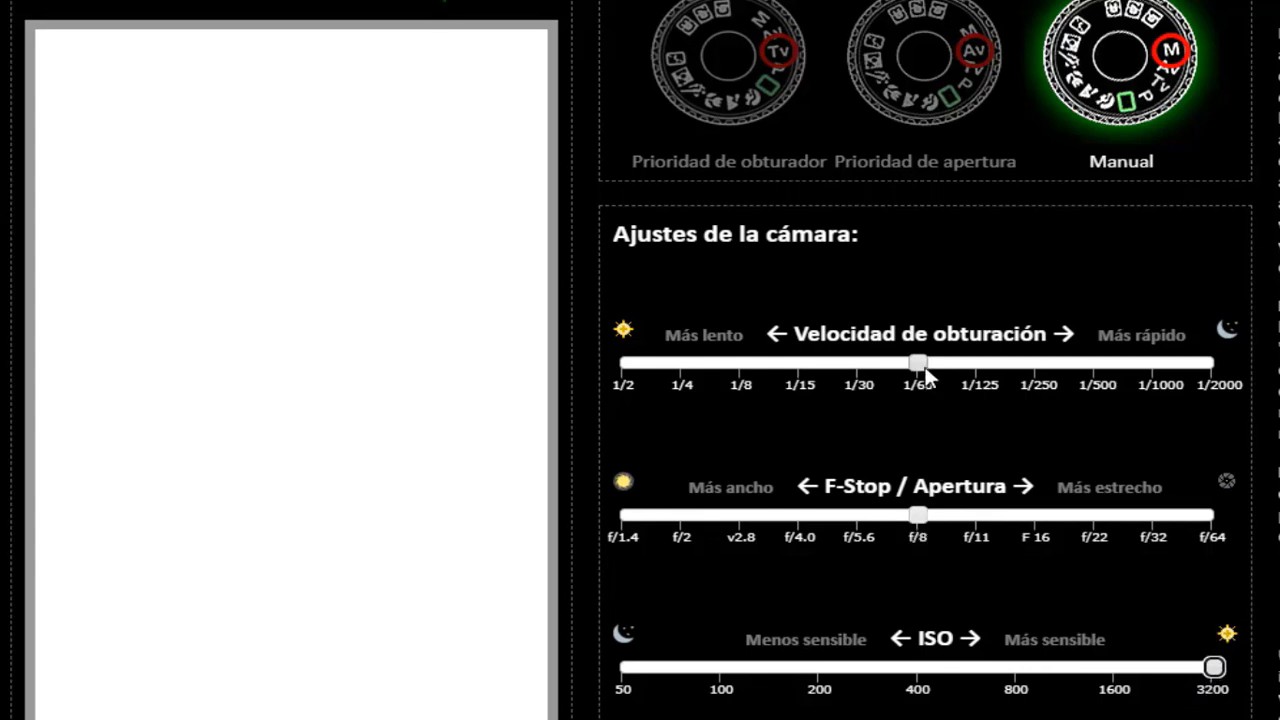
Increase the shutter speed in stages through 1/250 and 1/500 up to 1/2000.
left_click_drag(922, 366, 1037, 378)
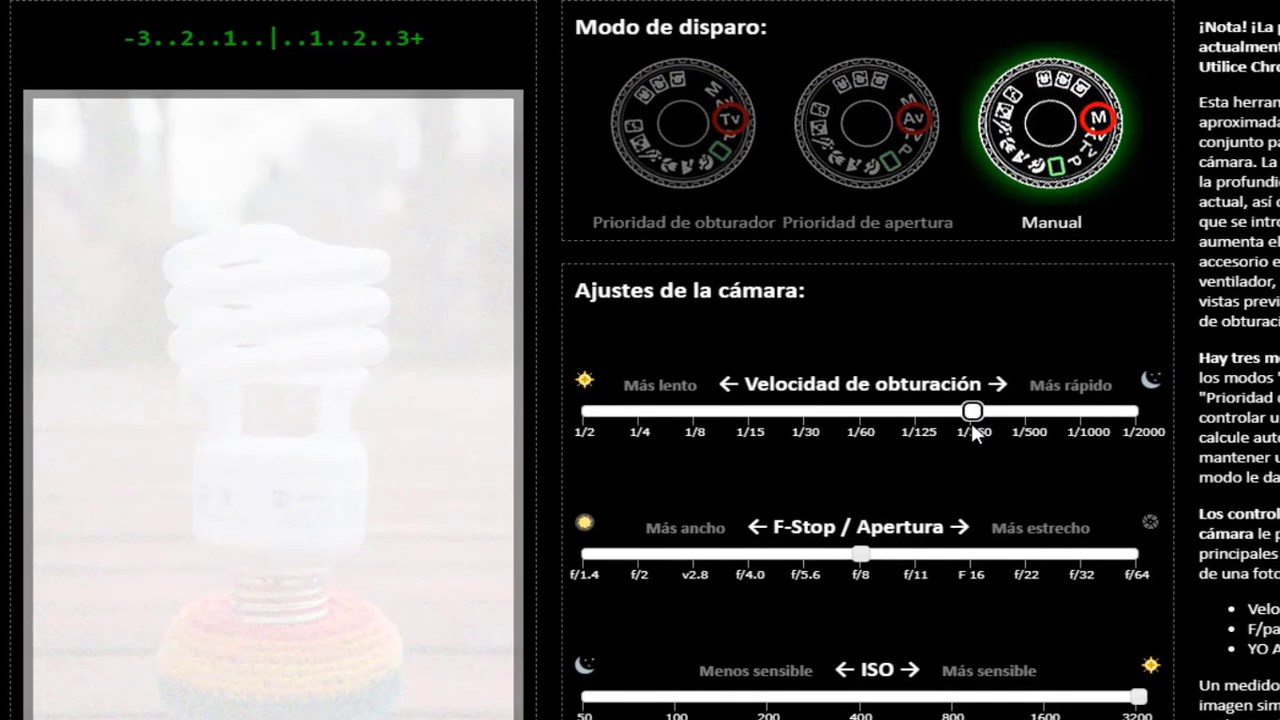
left_click_drag(973, 433, 1028, 432)
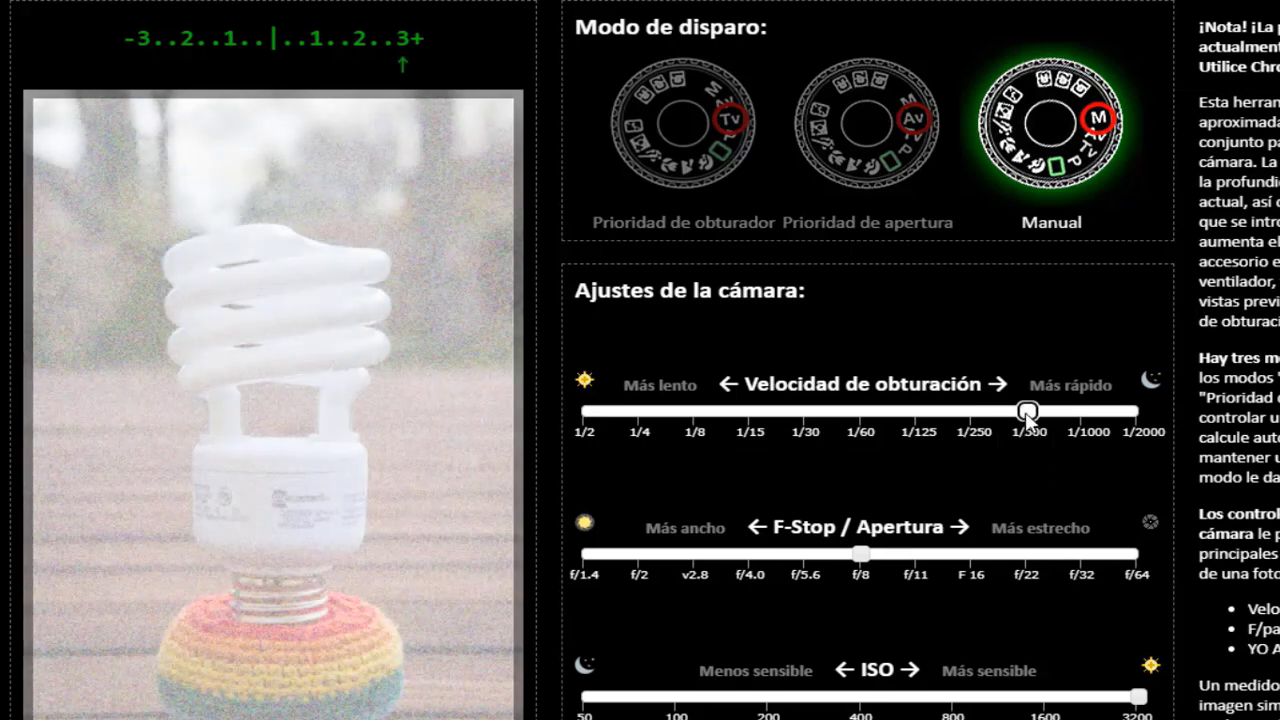
left_click_drag(1028, 418, 1150, 428)
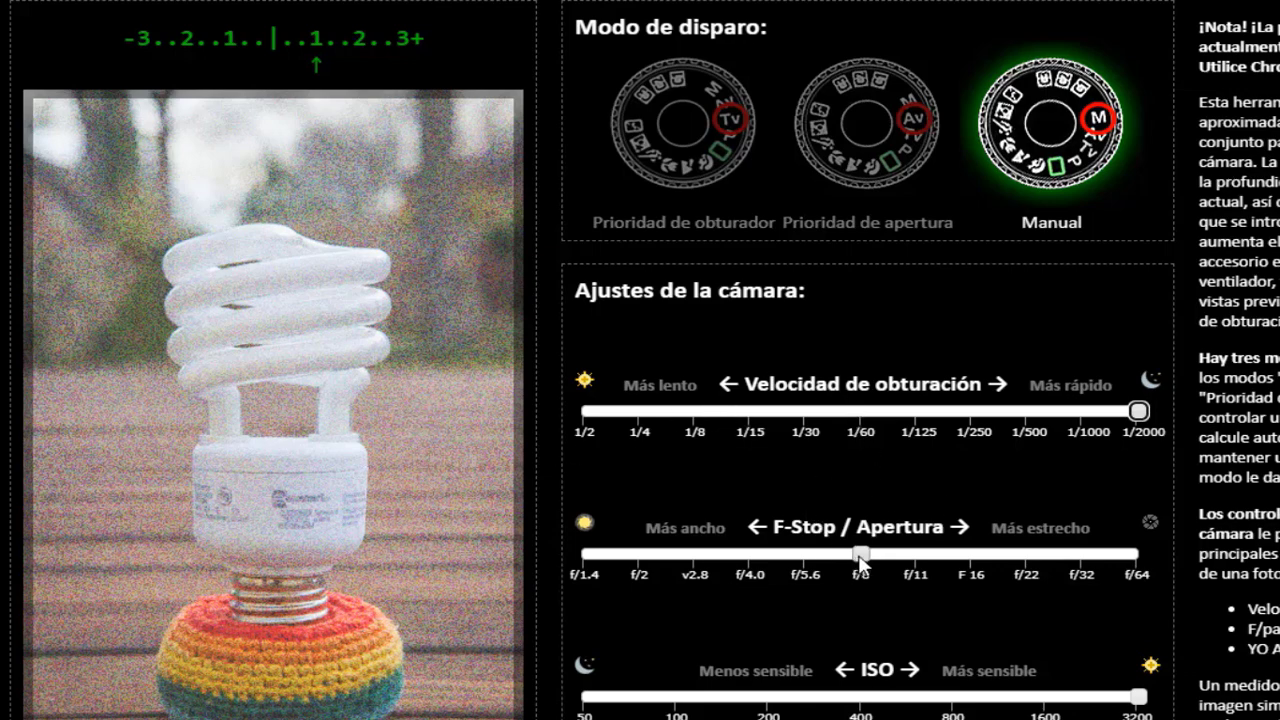
Compare the apertures f/16 and f/11 by alternating between them, leaving the aperture at f/11.
left_click_drag(859, 556, 972, 558)
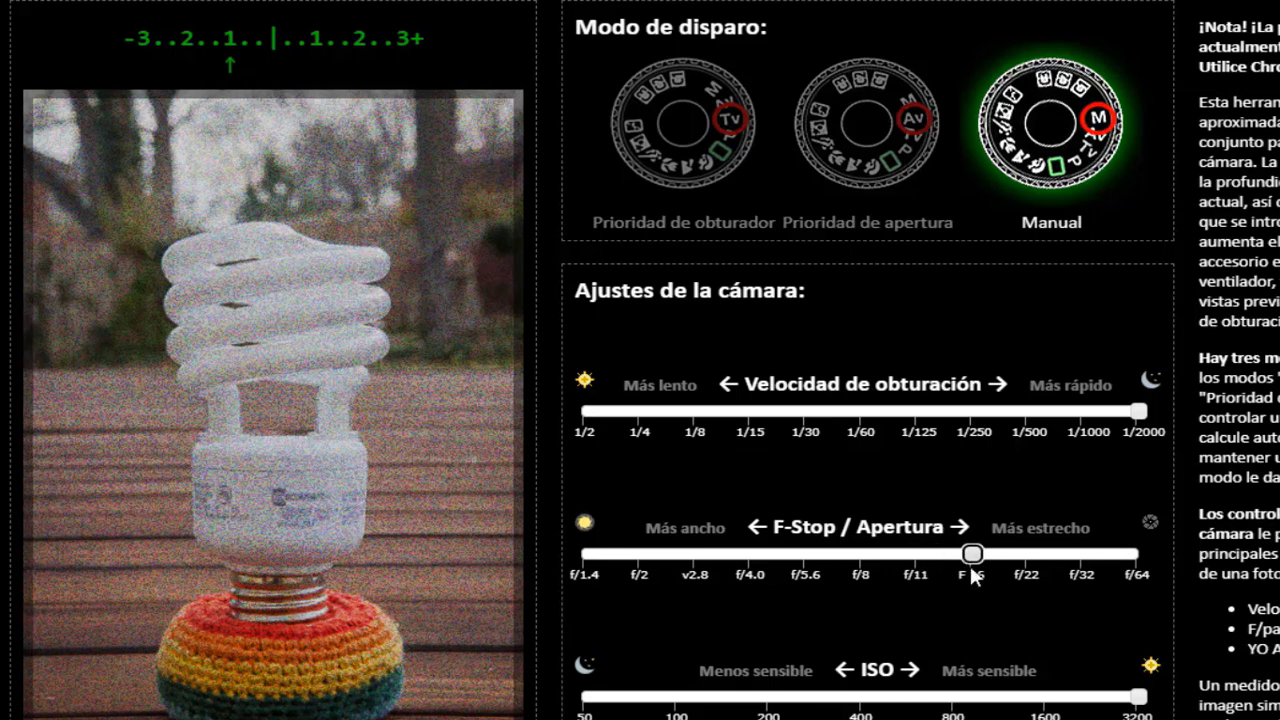
mouse_move(972, 556)
left_mouse_down()
mouse_move(1030, 570)
mouse_move(974, 558)
left_mouse_up()
left_click_drag(975, 560, 922, 560)
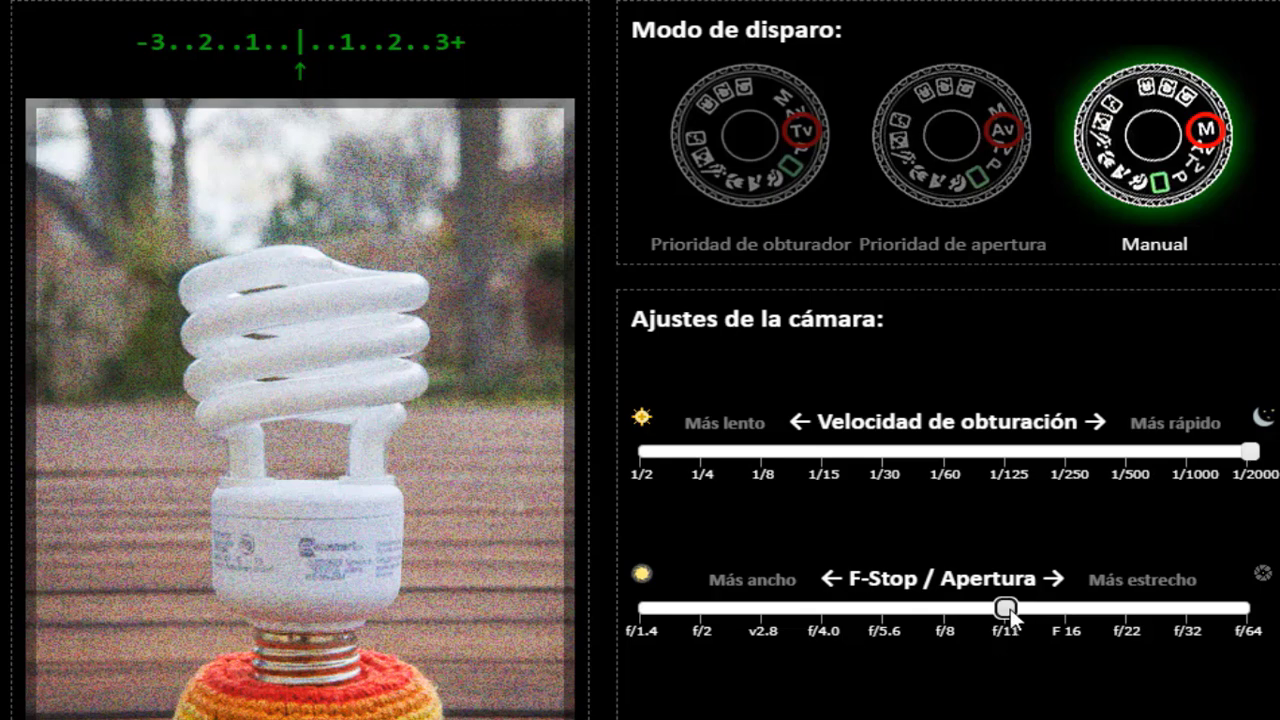
left_click_drag(1010, 612, 1066, 620)
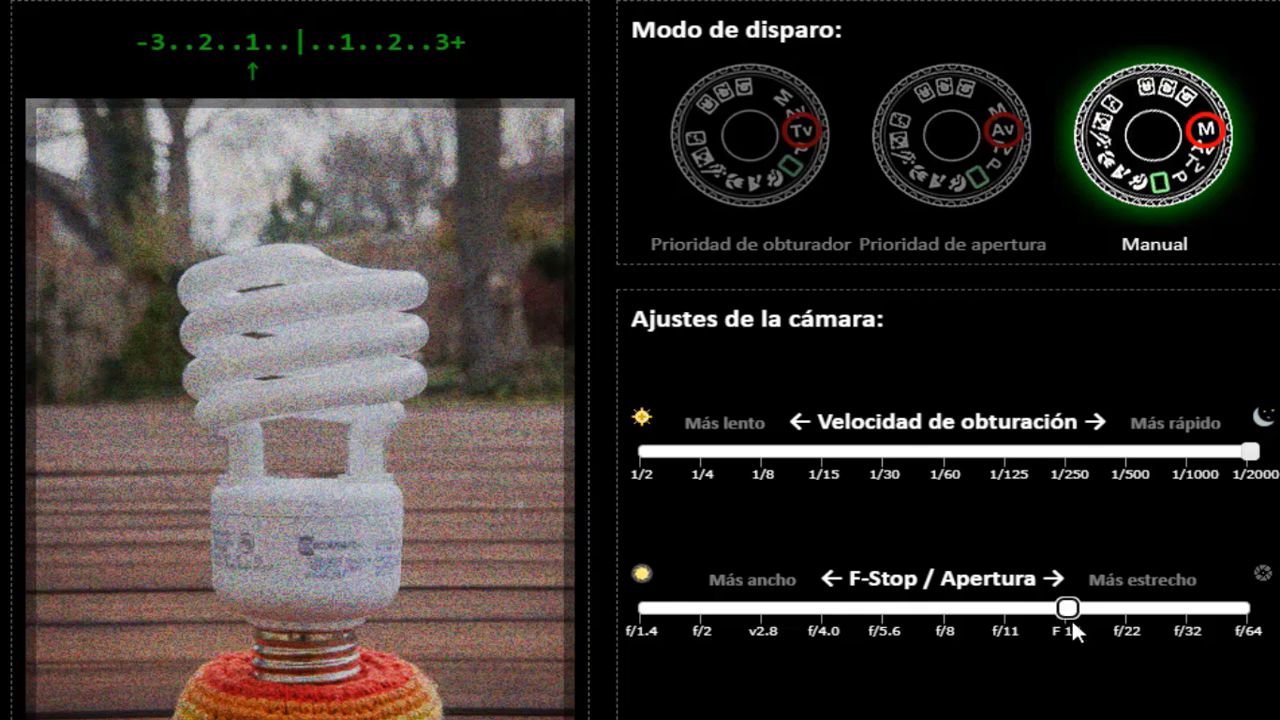
left_click_drag(1071, 618, 1012, 614)
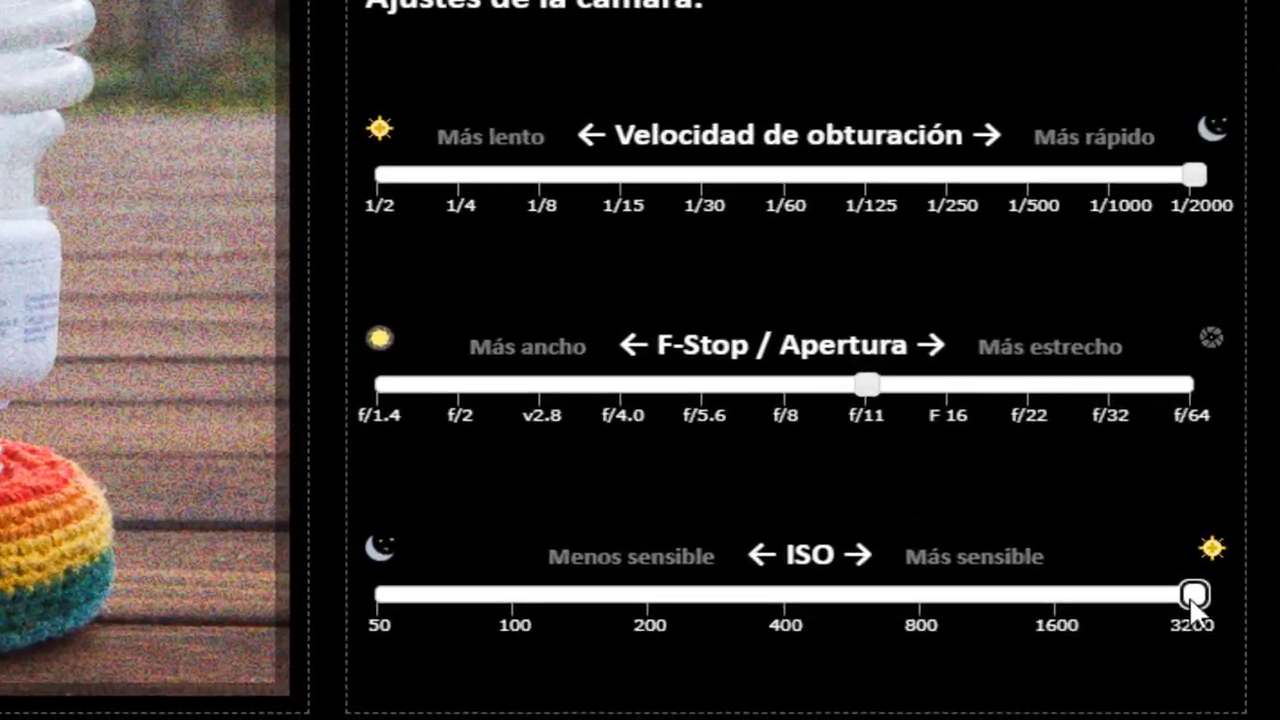
Lower the ISO to 200.
left_click_drag(1079, 668, 1019, 671)
left_click_drag(1112, 588, 686, 592)
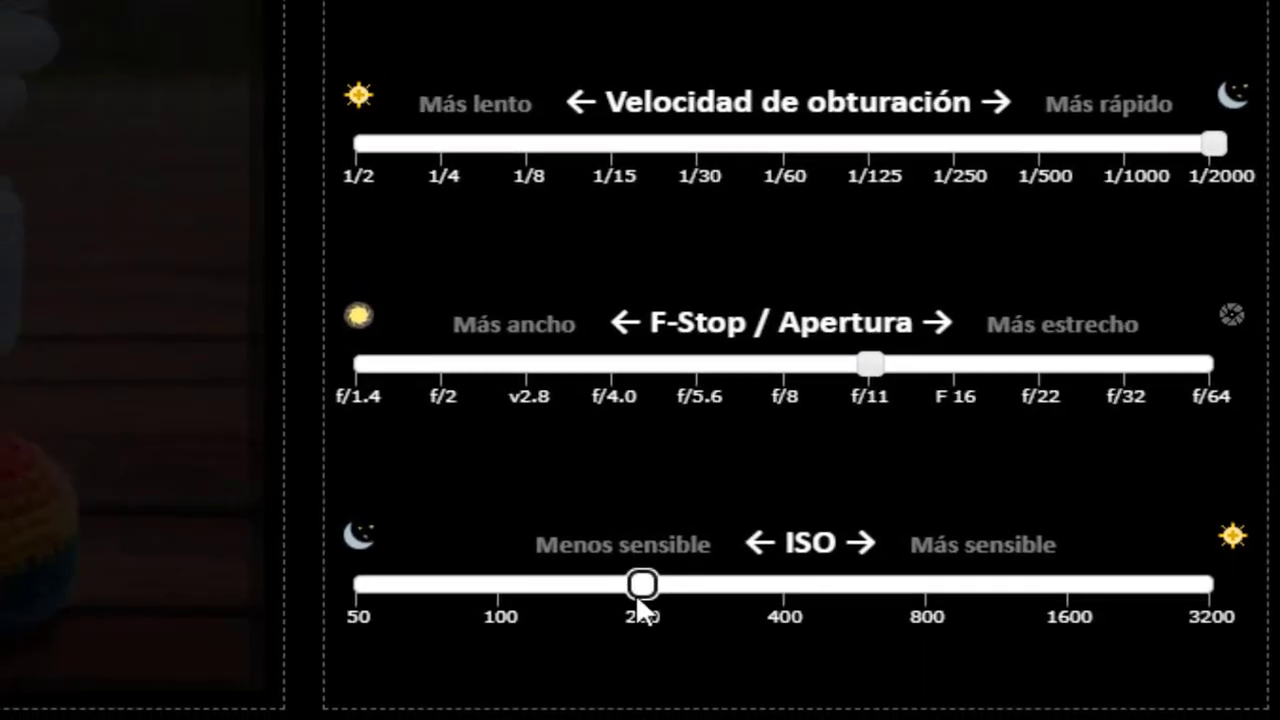
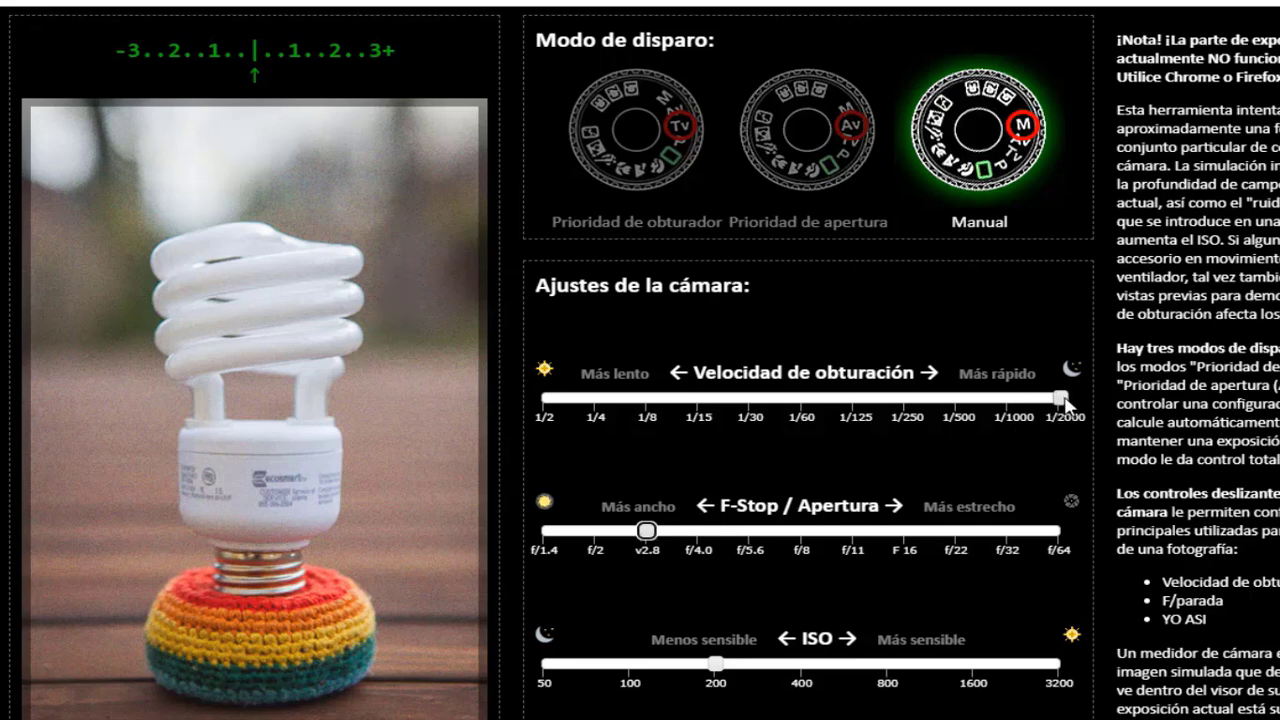
Slow the shutter speed to 1/60 and narrow the aperture to f/16.
left_click_drag(1064, 403, 806, 416)
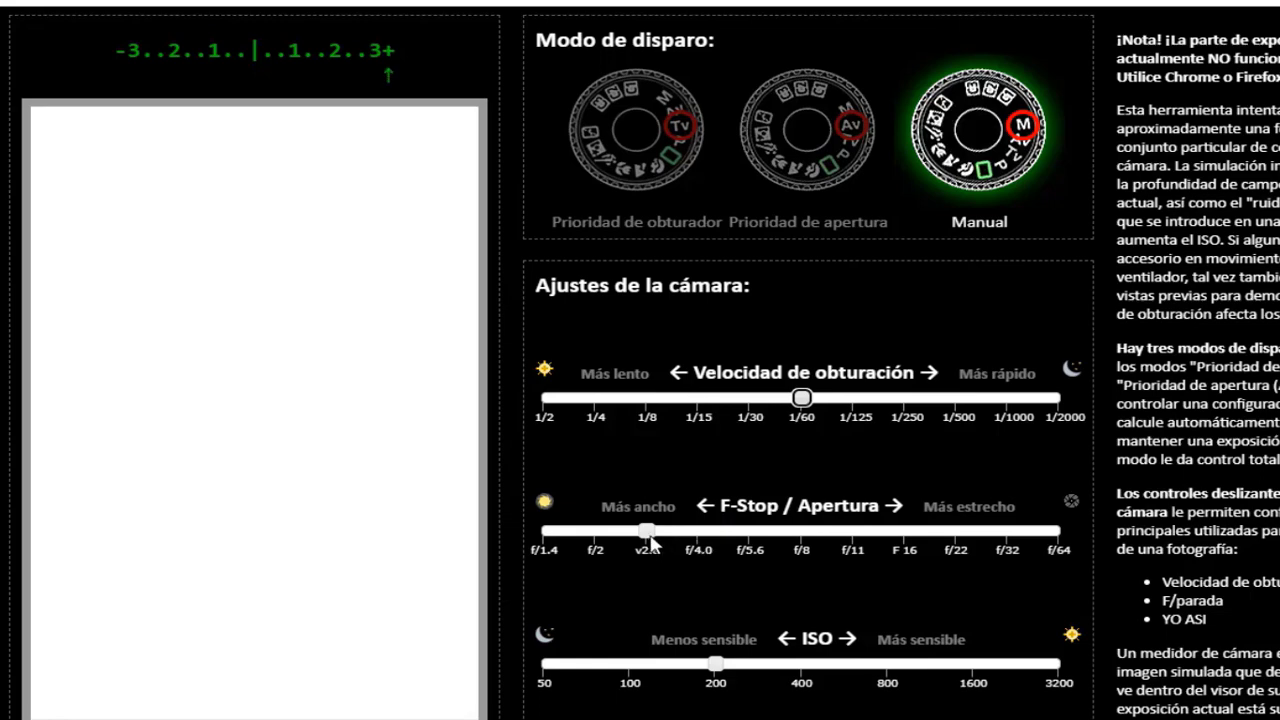
left_click_drag(657, 538, 836, 536)
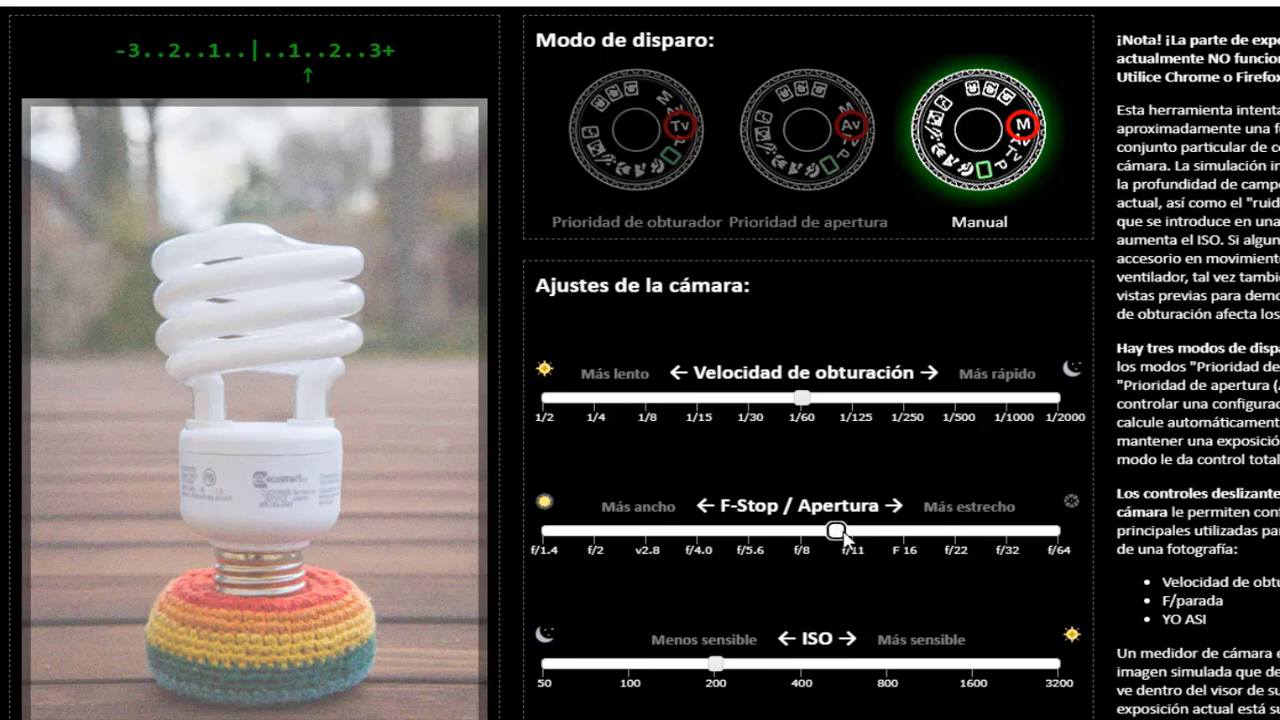
left_click_drag(845, 537, 910, 548)
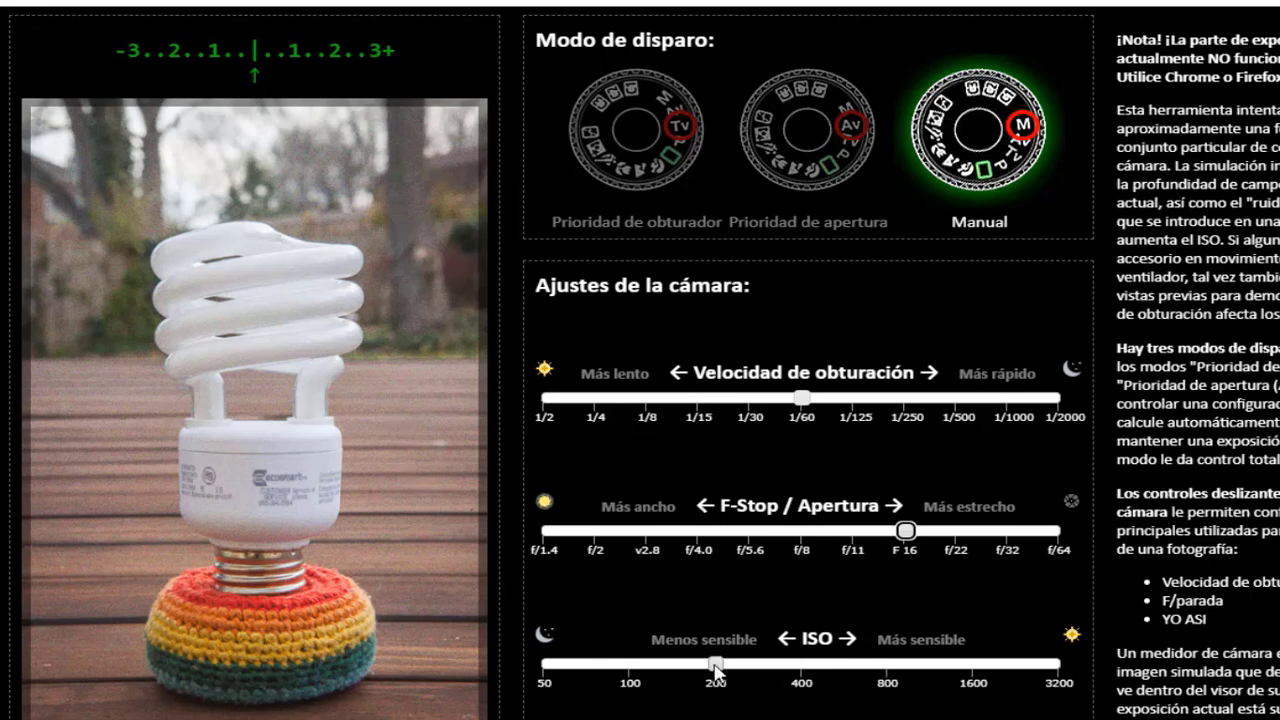
Lower the ISO through 100 to 50 and slow the shutter speed through 1/30 to 1/15.
left_click_drag(715, 668, 637, 670)
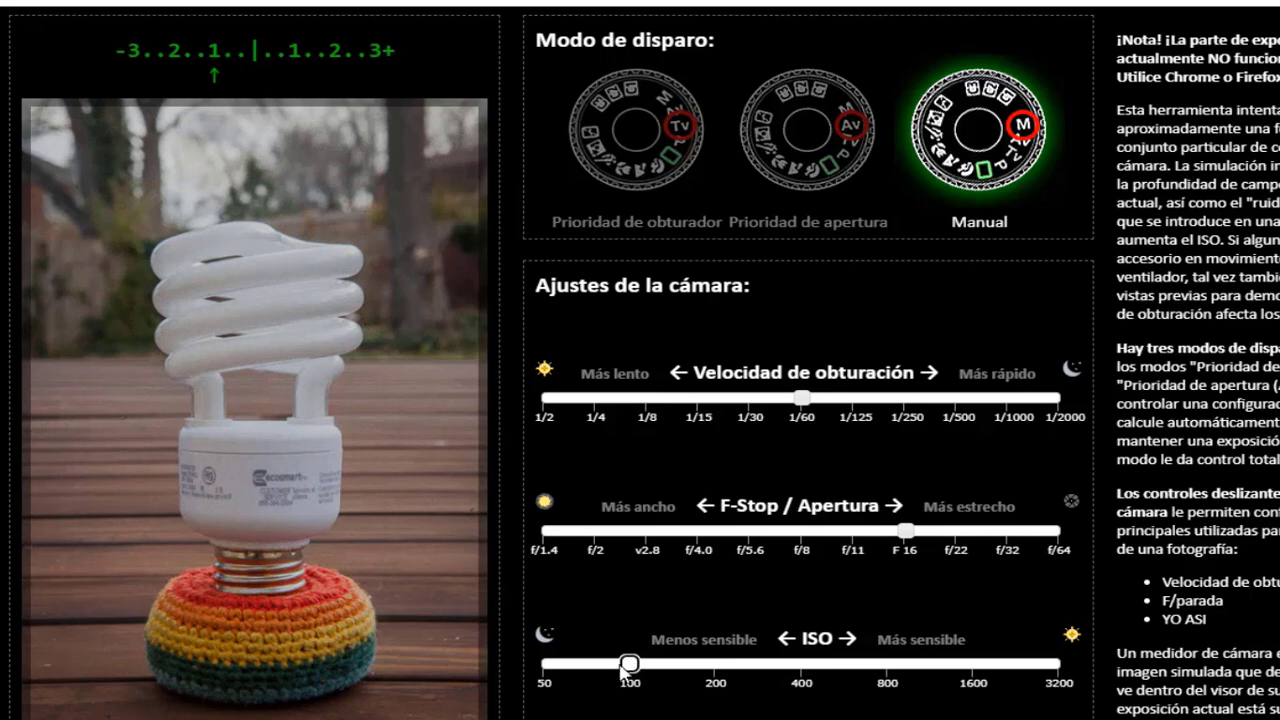
left_click_drag(622, 670, 548, 668)
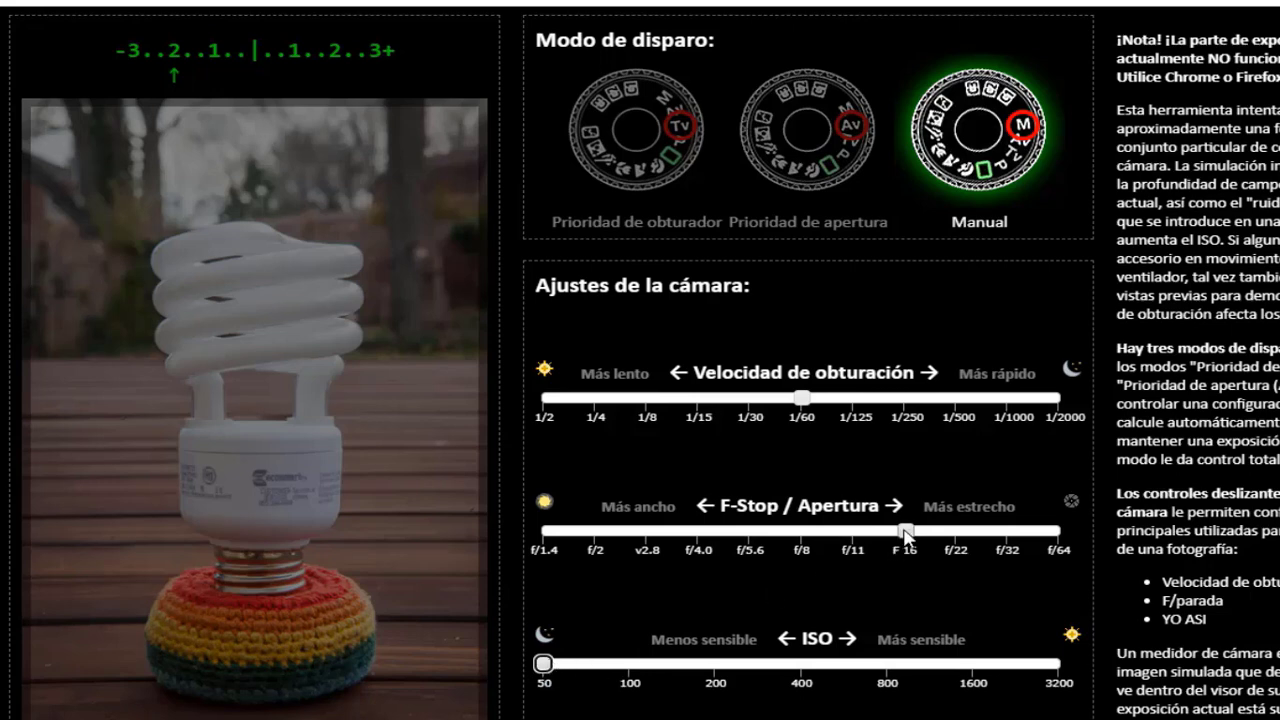
mouse_move(905, 533)
left_mouse_down()
mouse_move(942, 537)
mouse_move(905, 535)
left_mouse_up()
left_click_drag(805, 402, 760, 408)
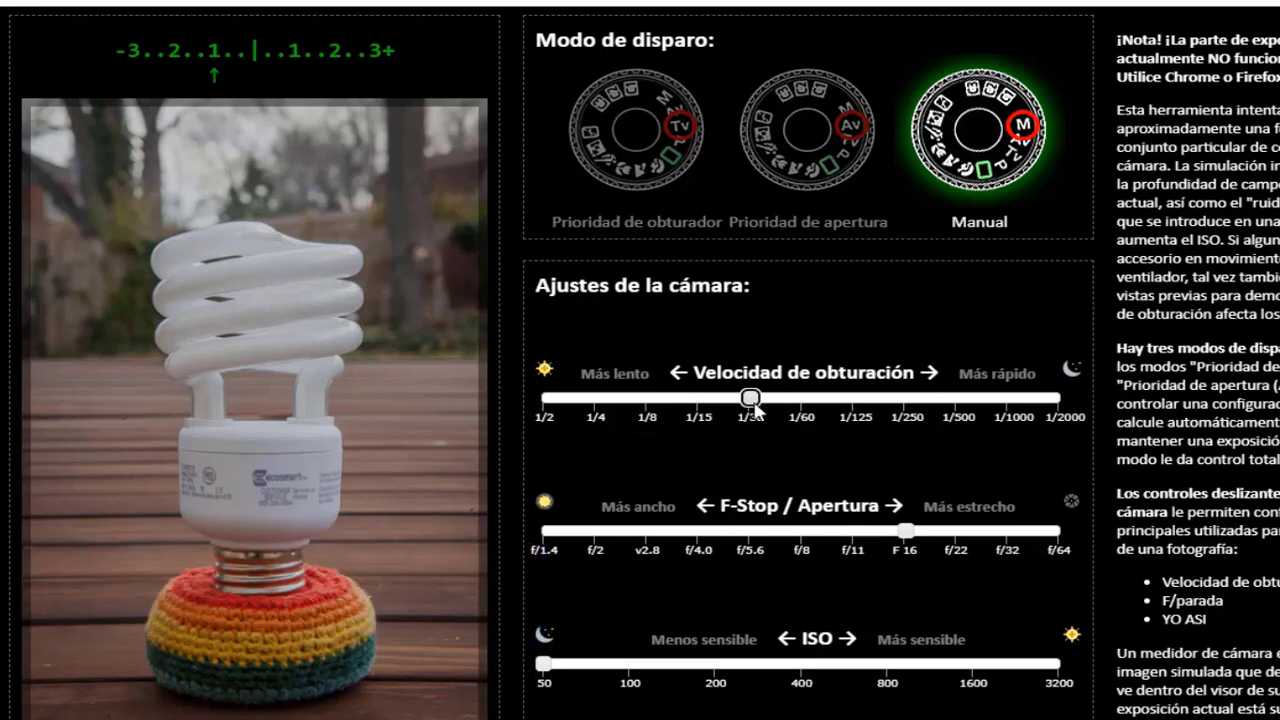
left_click_drag(755, 405, 709, 411)
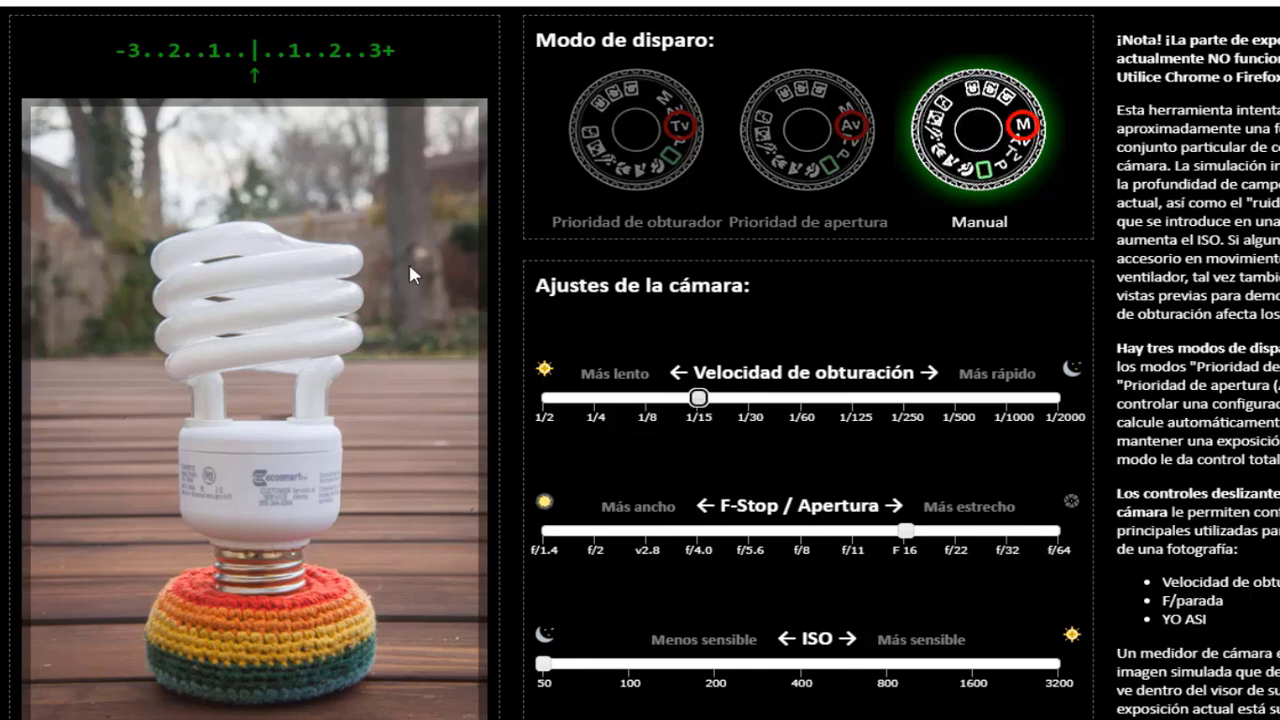
Widen the aperture to f/11 and compensate with a shutter speed of 1/30.
left_click(906, 533)
left_click_drag(906, 533, 855, 535)
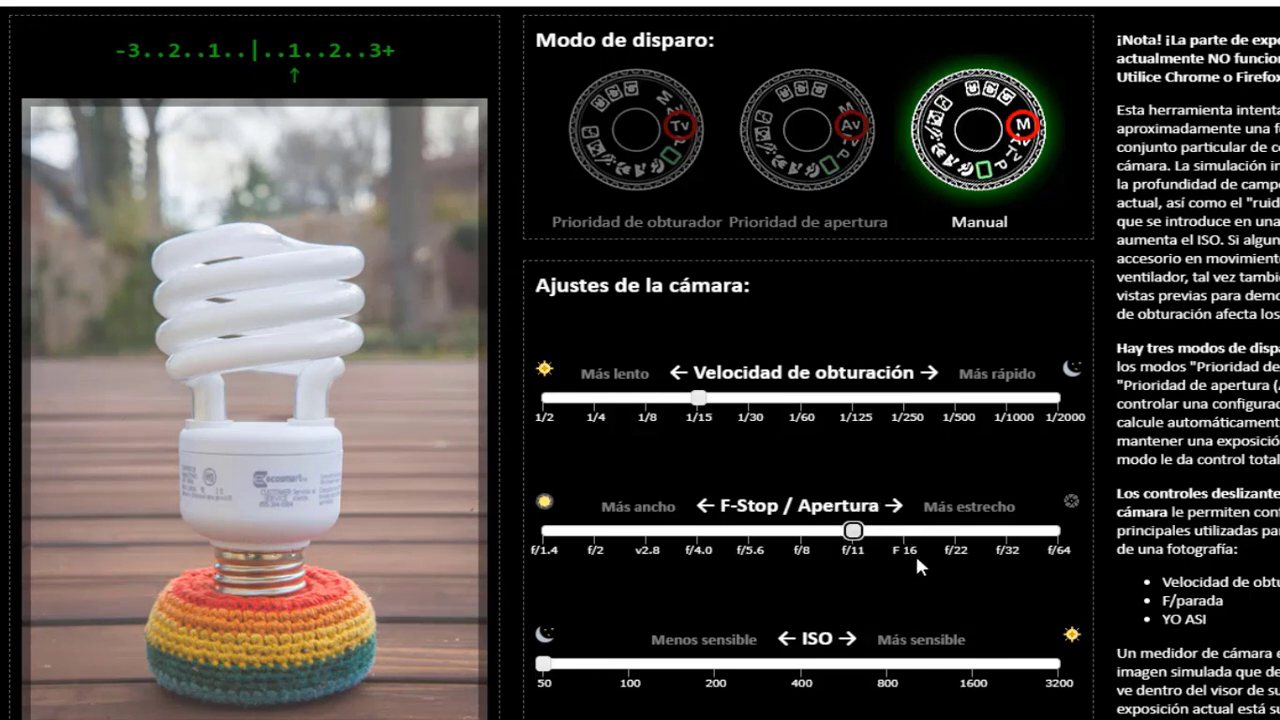
left_click(700, 399)
left_click_drag(702, 400, 757, 417)
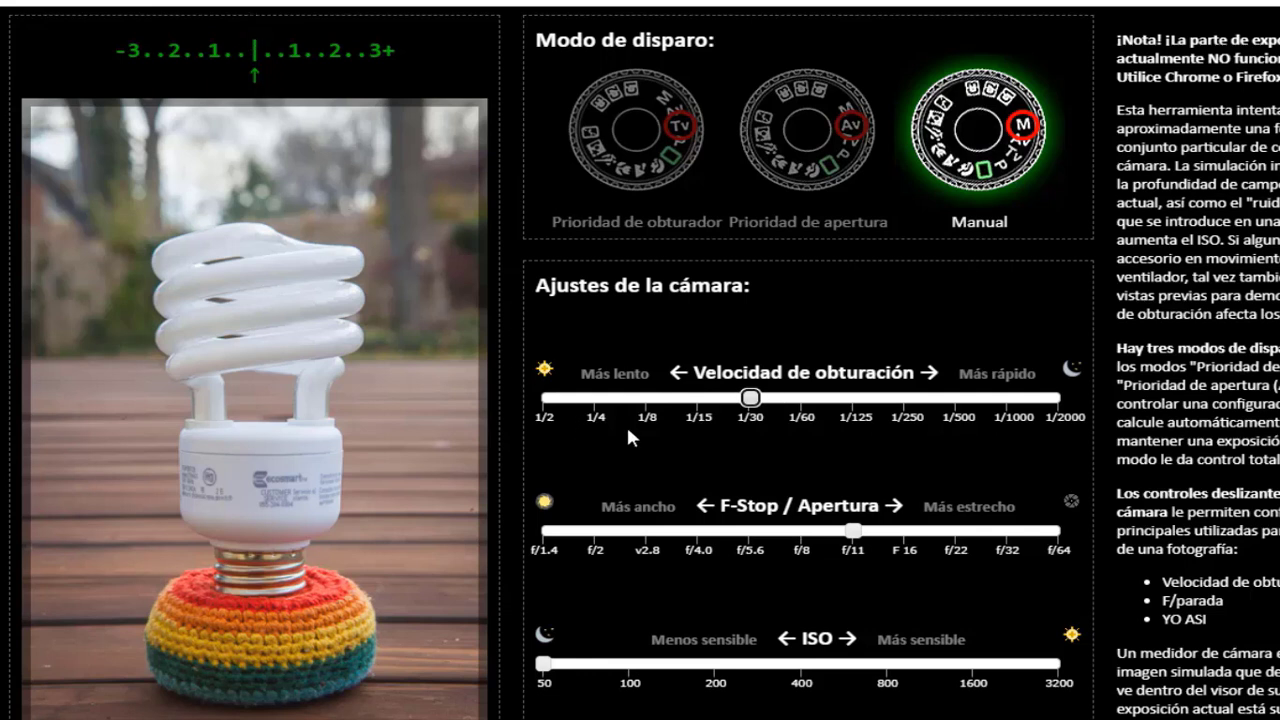
Widen the aperture to f/8 and compensate with a shutter speed of 1/60.
left_click(854, 538)
left_click_drag(855, 540, 808, 542)
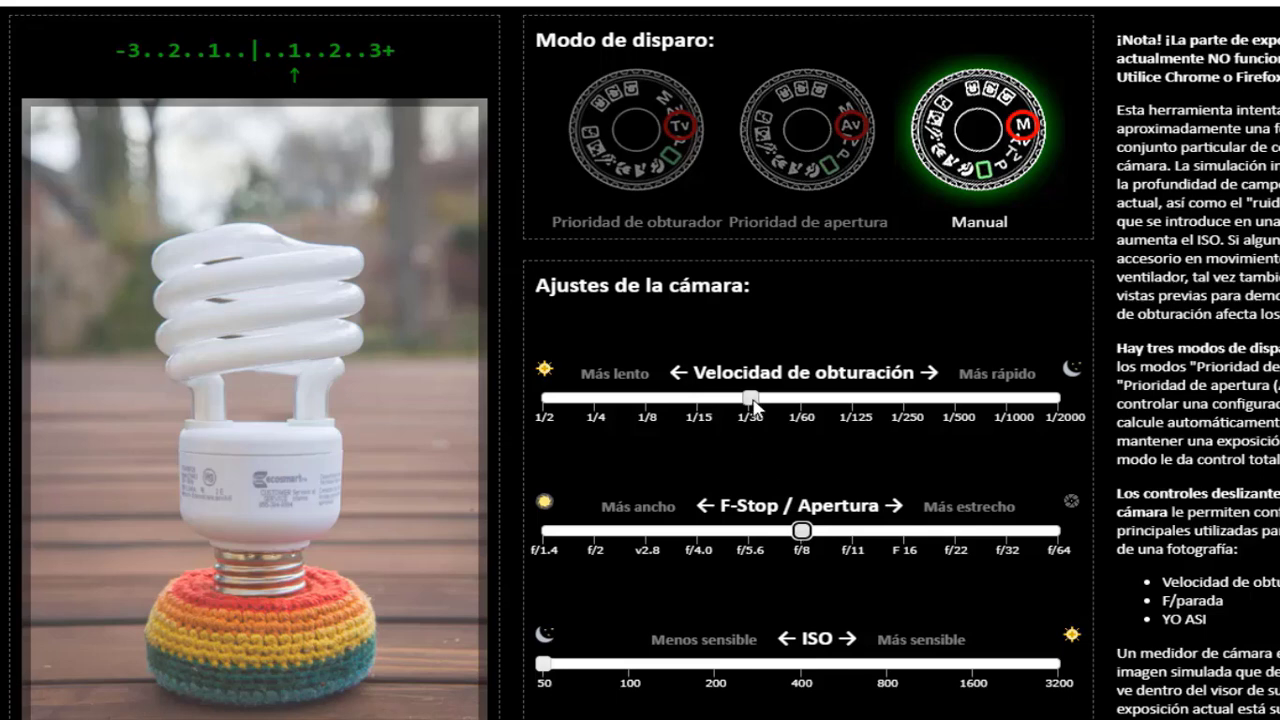
left_click_drag(754, 405, 802, 407)
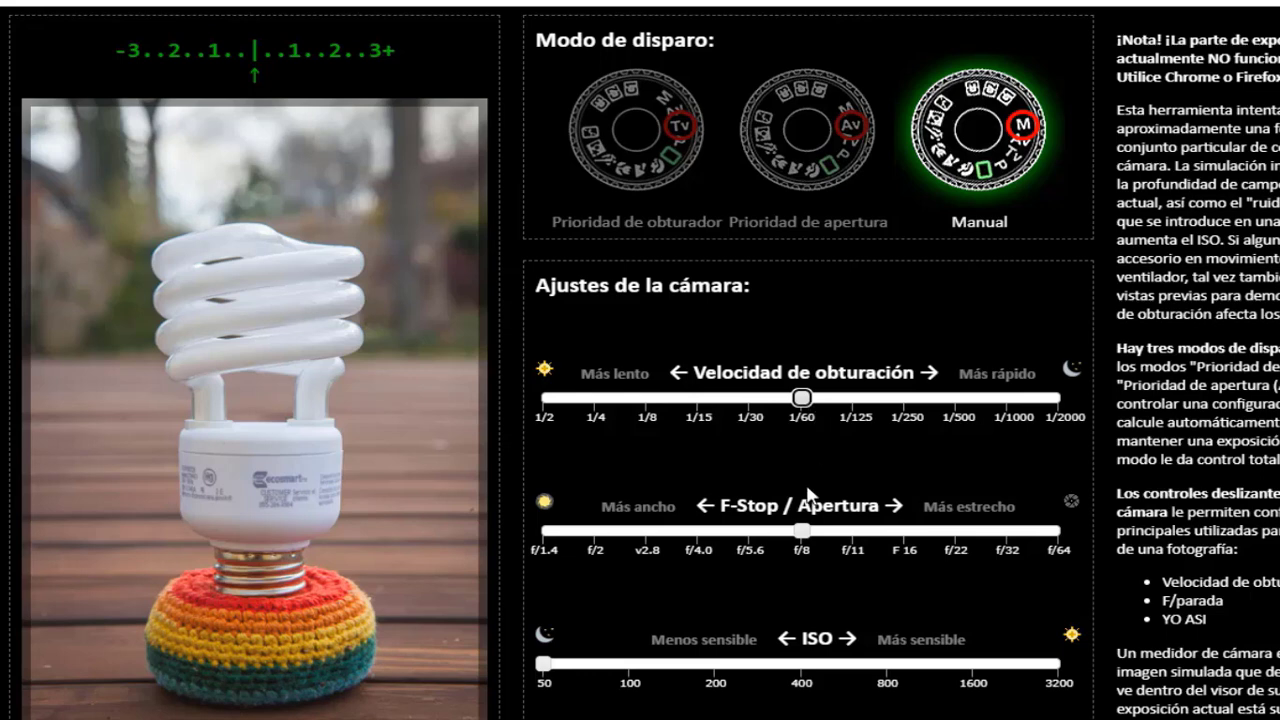
Widen the aperture to f/5.6 with a 1/125 shutter speed, and further to f/4.0 with 1/250.
left_click_drag(805, 535, 760, 538)
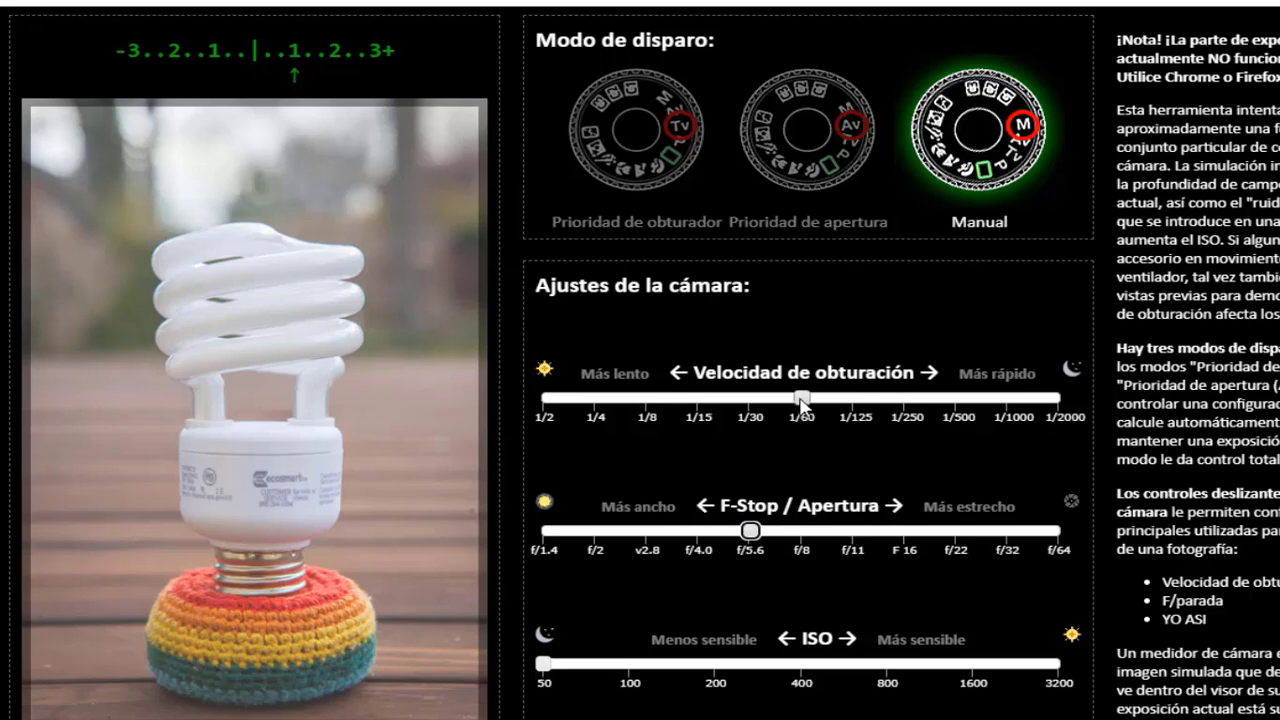
left_click_drag(800, 399, 855, 410)
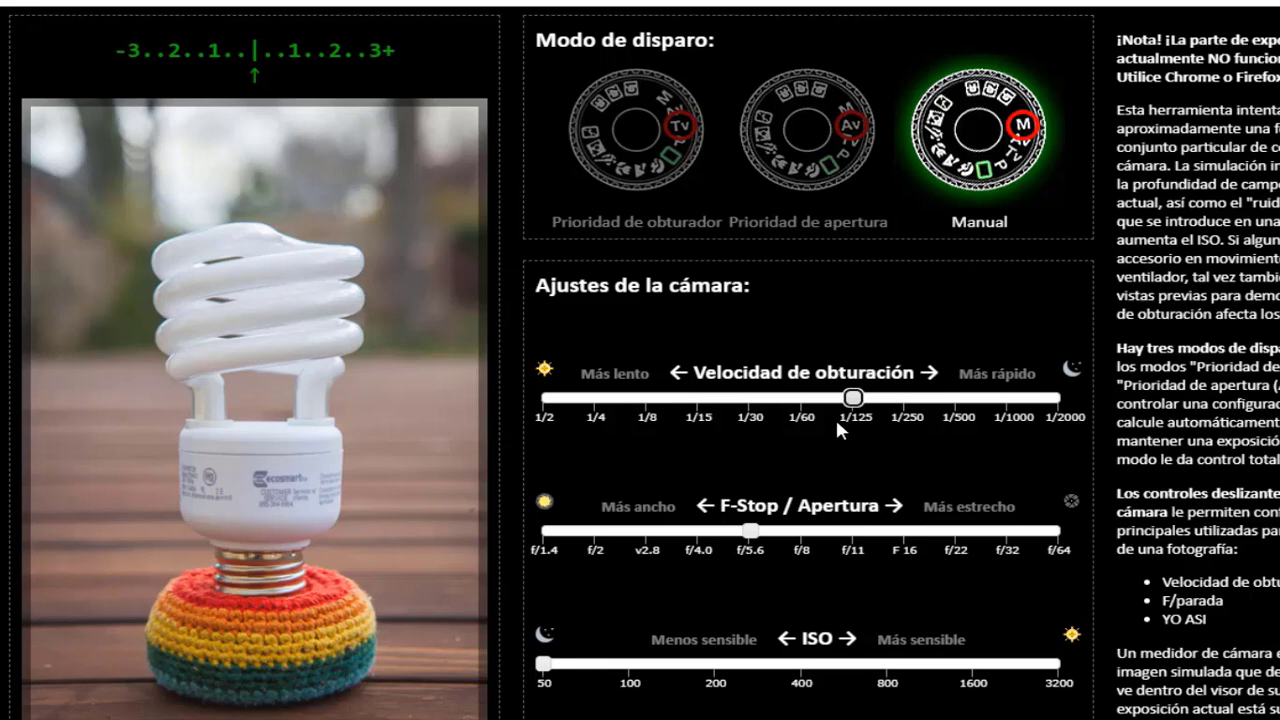
left_click_drag(751, 532, 699, 536)
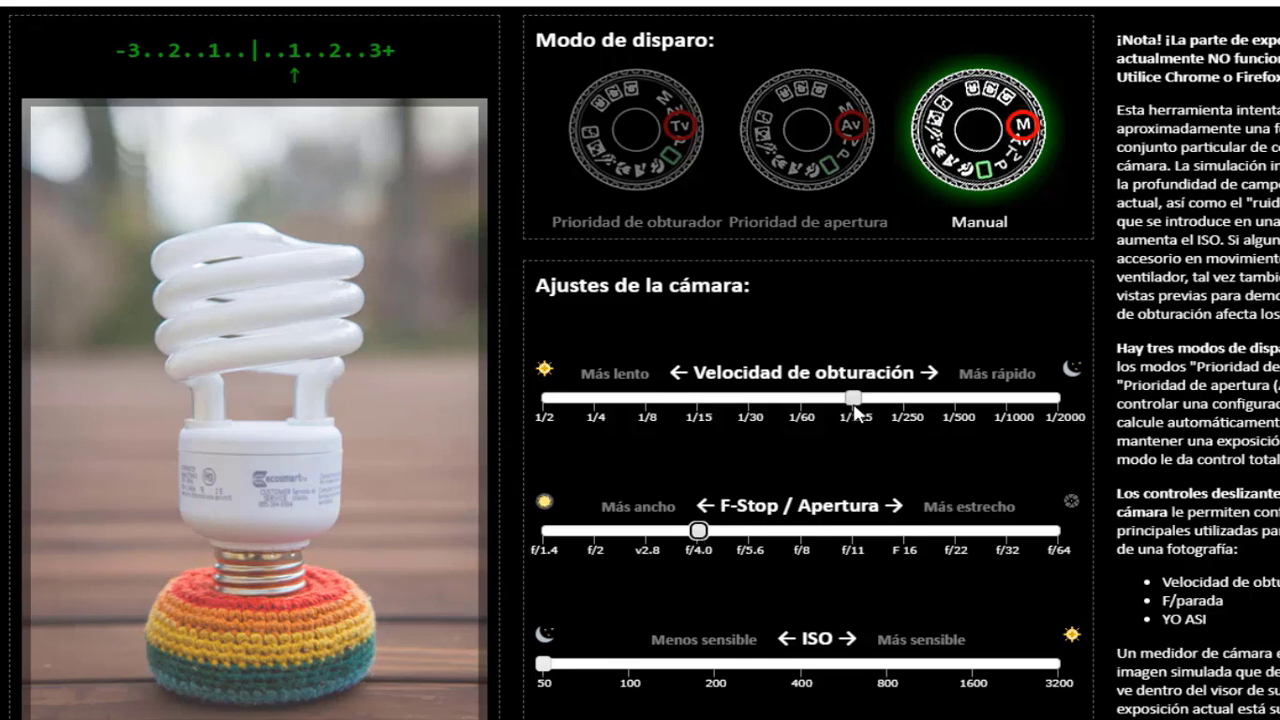
left_click_drag(854, 405, 908, 412)
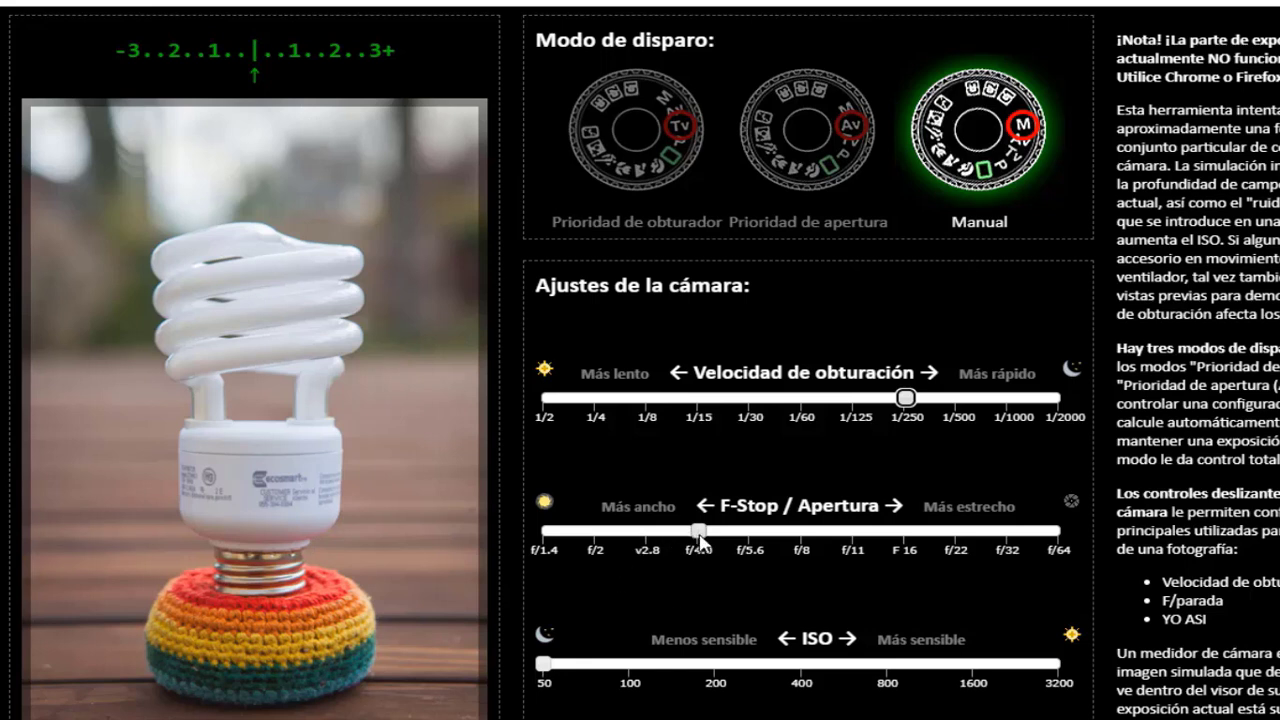
Widen the aperture to f/2.8 with a 1/500 shutter speed, and further to f/2 with 1/1000.
left_click_drag(700, 540, 648, 538)
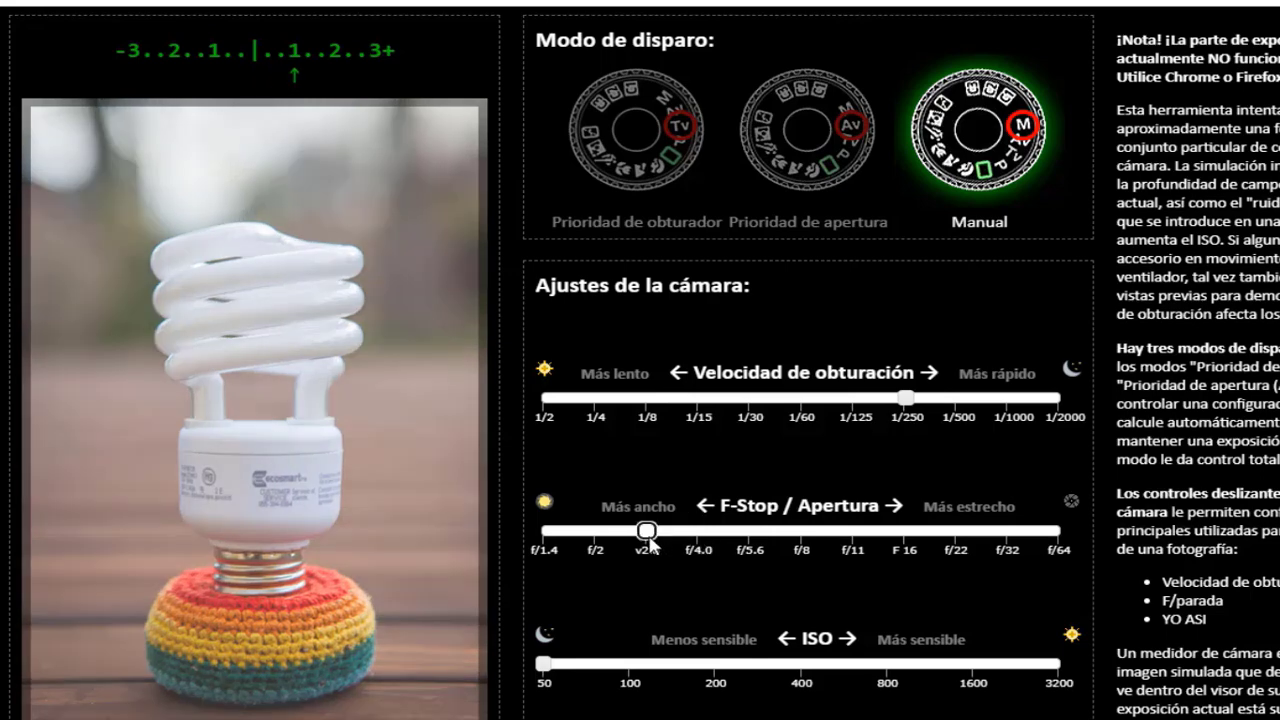
left_click_drag(905, 399, 960, 410)
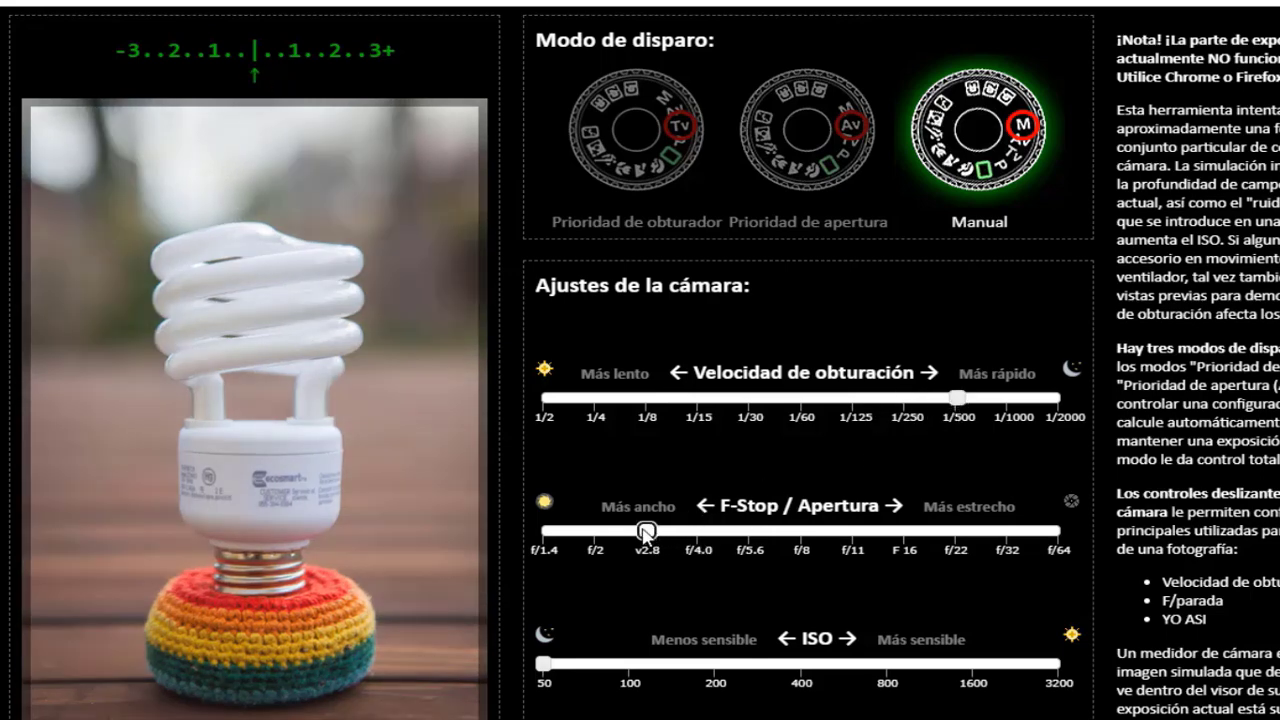
left_click_drag(648, 533, 597, 545)
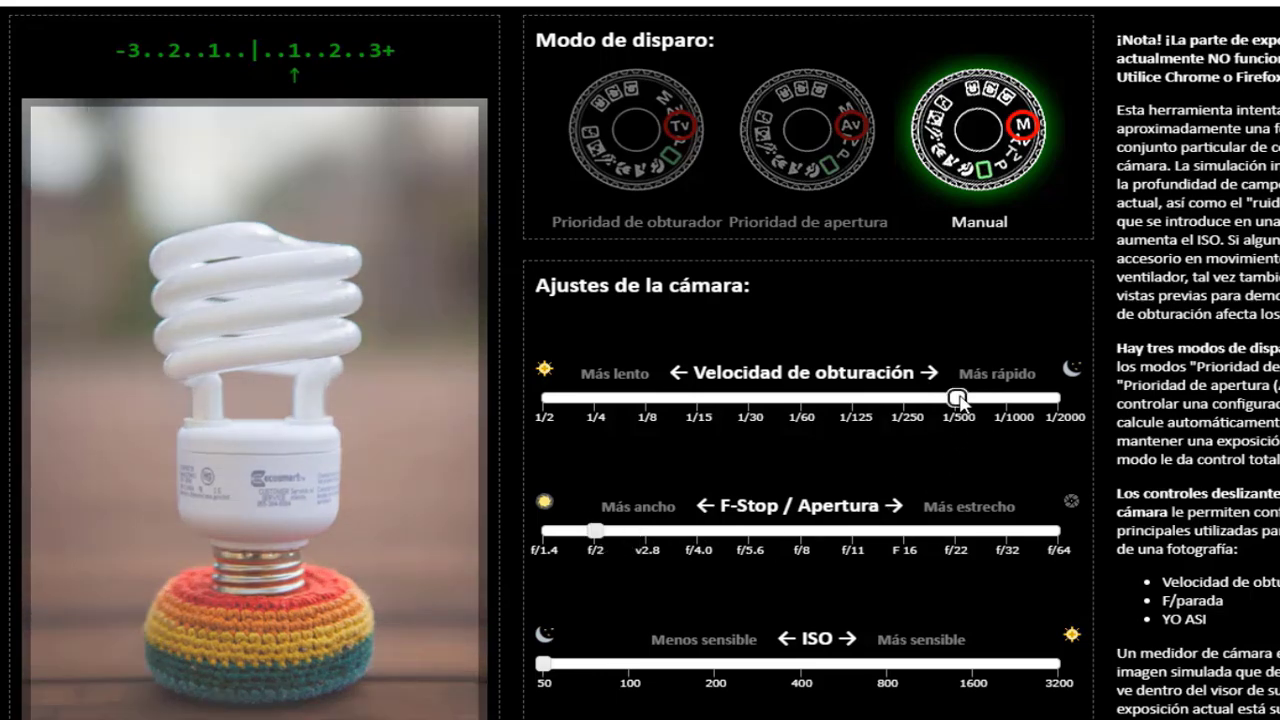
left_click_drag(958, 398, 1010, 416)
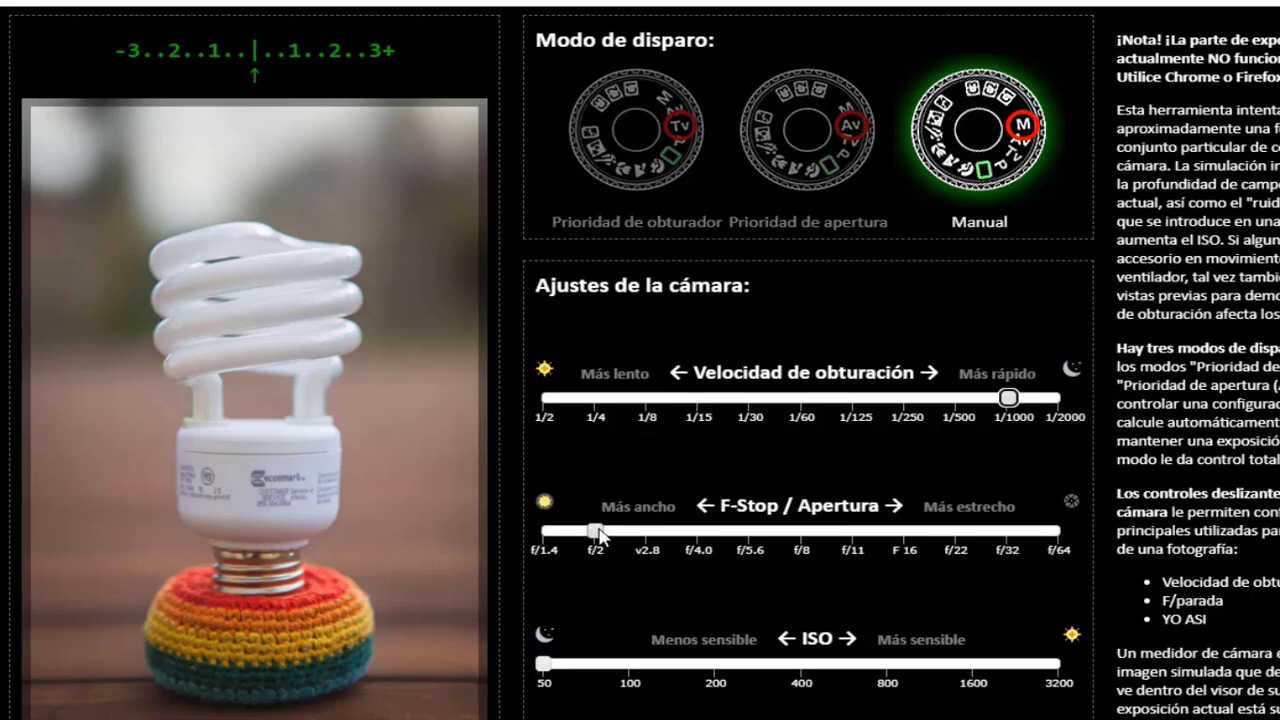
Narrow the aperture to f/2.8 with a 1/500 shutter speed, and further to f/4.0 with 1/250.
left_click_drag(606, 537, 648, 540)
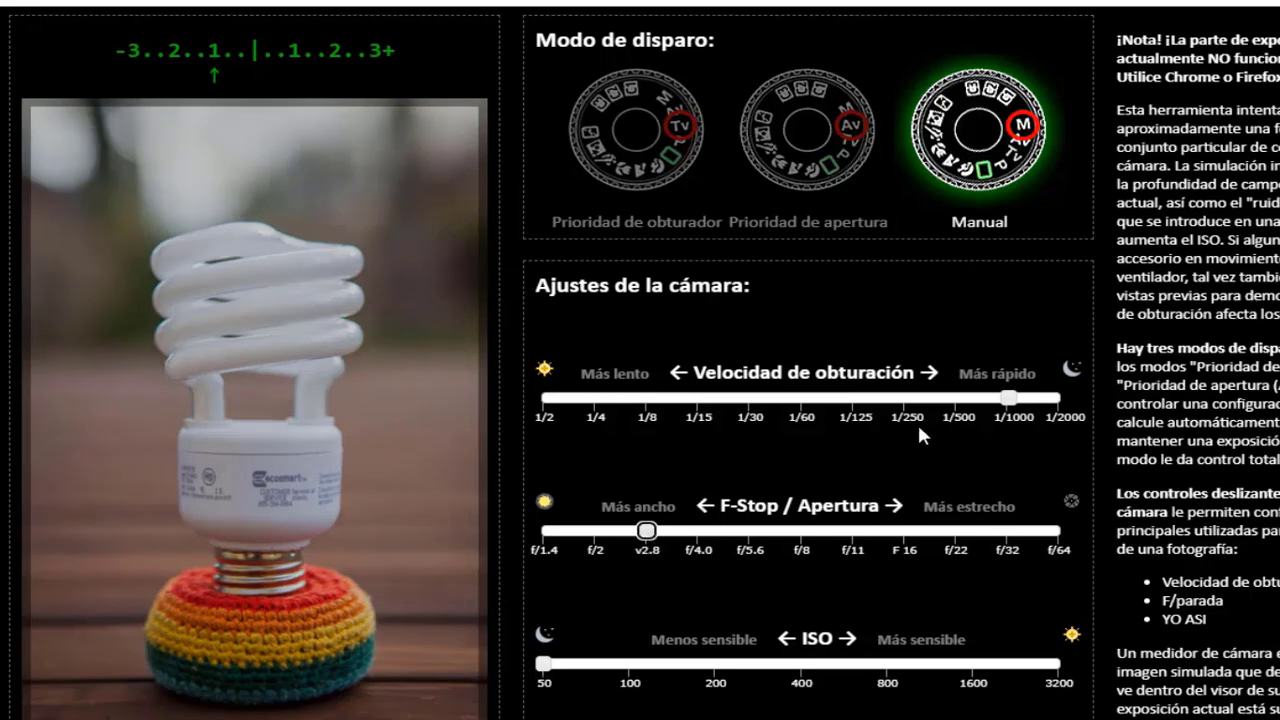
left_click(1008, 398)
left_click_drag(1008, 398, 960, 402)
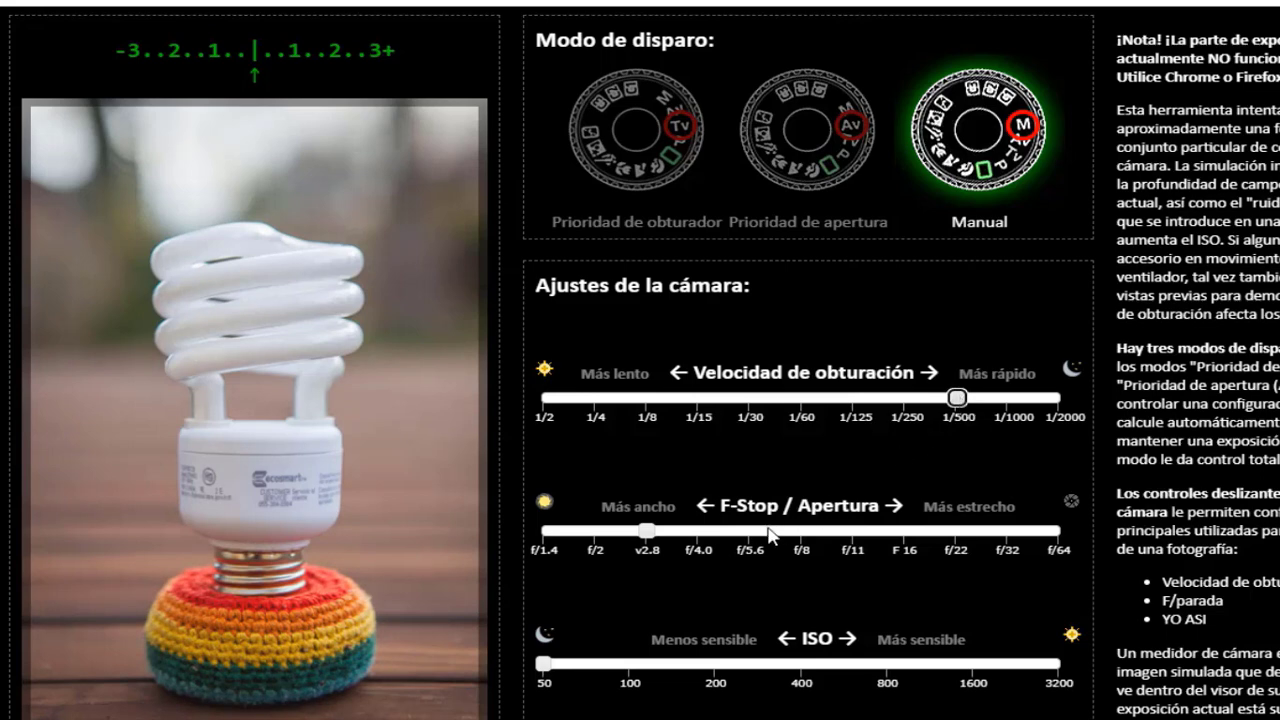
left_click_drag(648, 531, 699, 533)
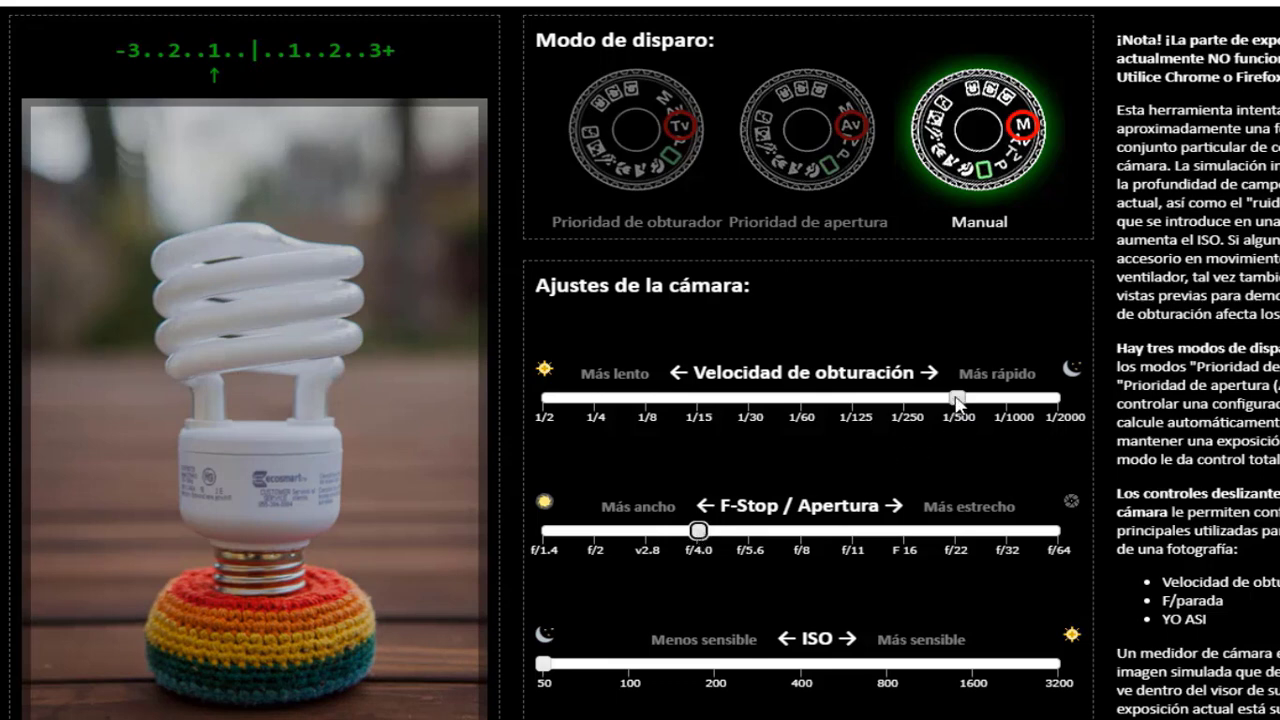
left_click_drag(957, 397, 906, 397)
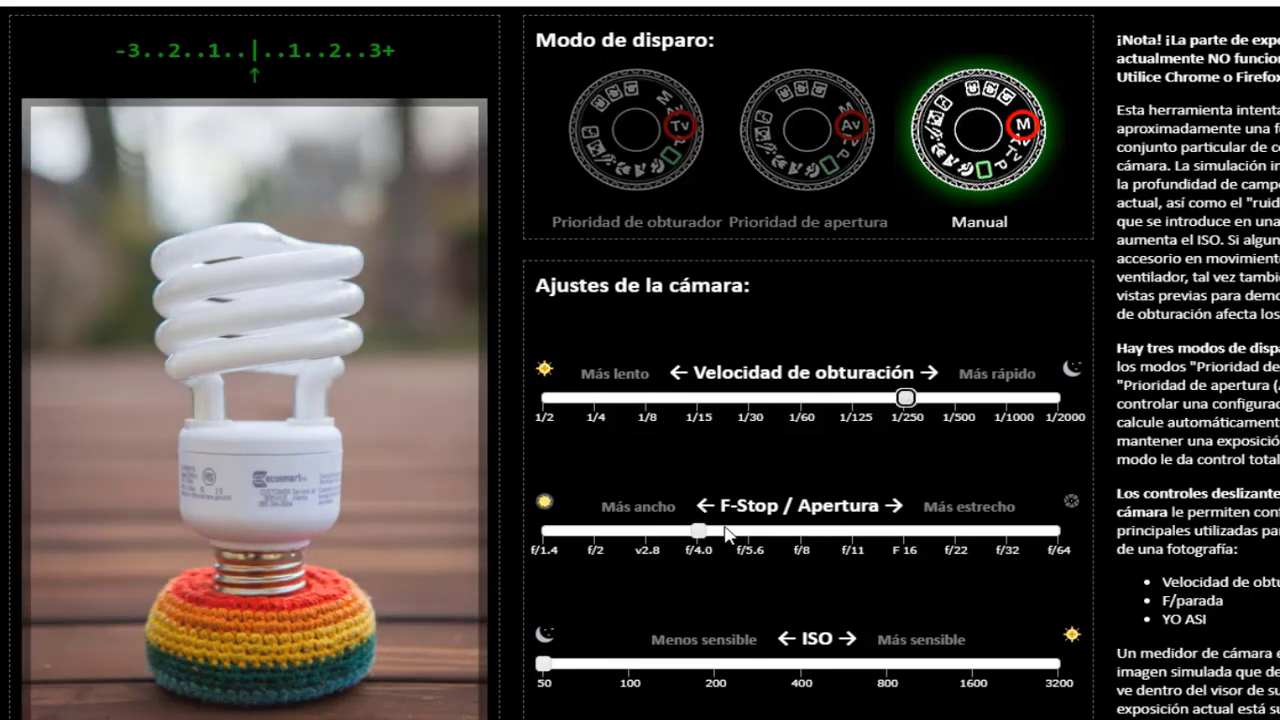
Narrow the aperture through f/5.6 to f/64 and compensate by slowing the shutter speed to 1/2.
left_click_drag(699, 532, 752, 533)
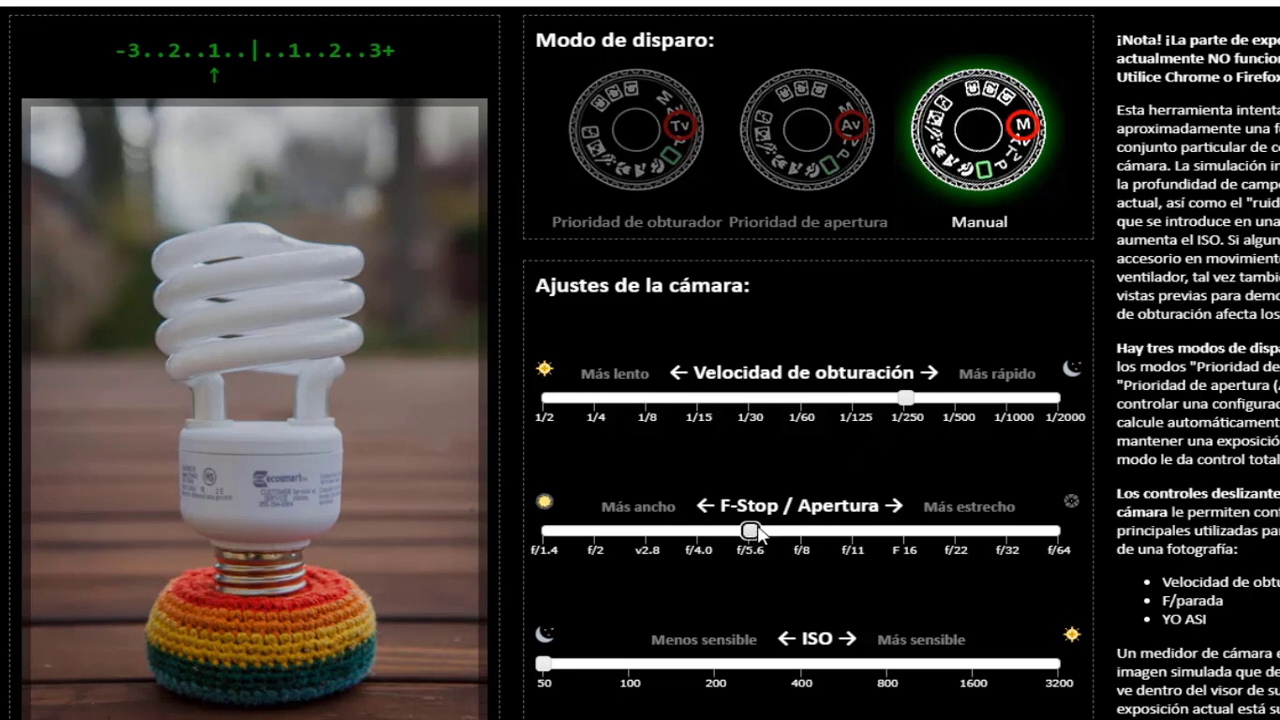
left_click_drag(756, 531, 1062, 540)
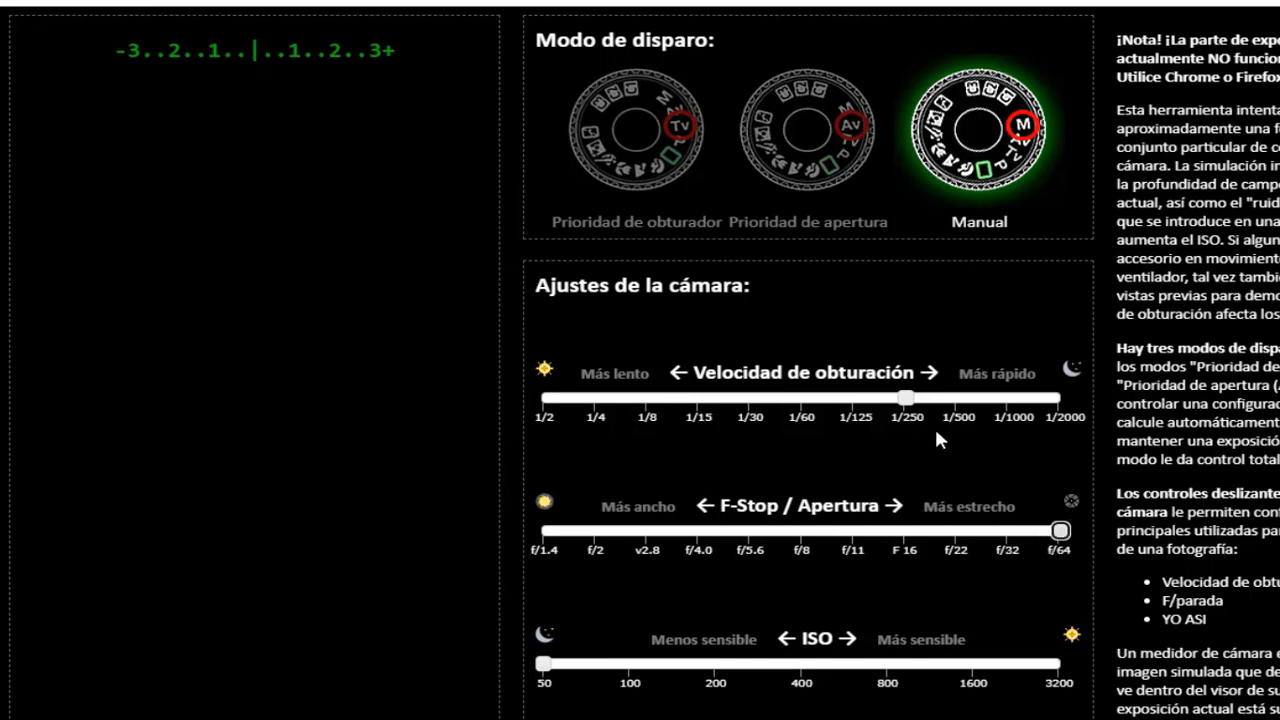
left_click_drag(906, 399, 607, 408)
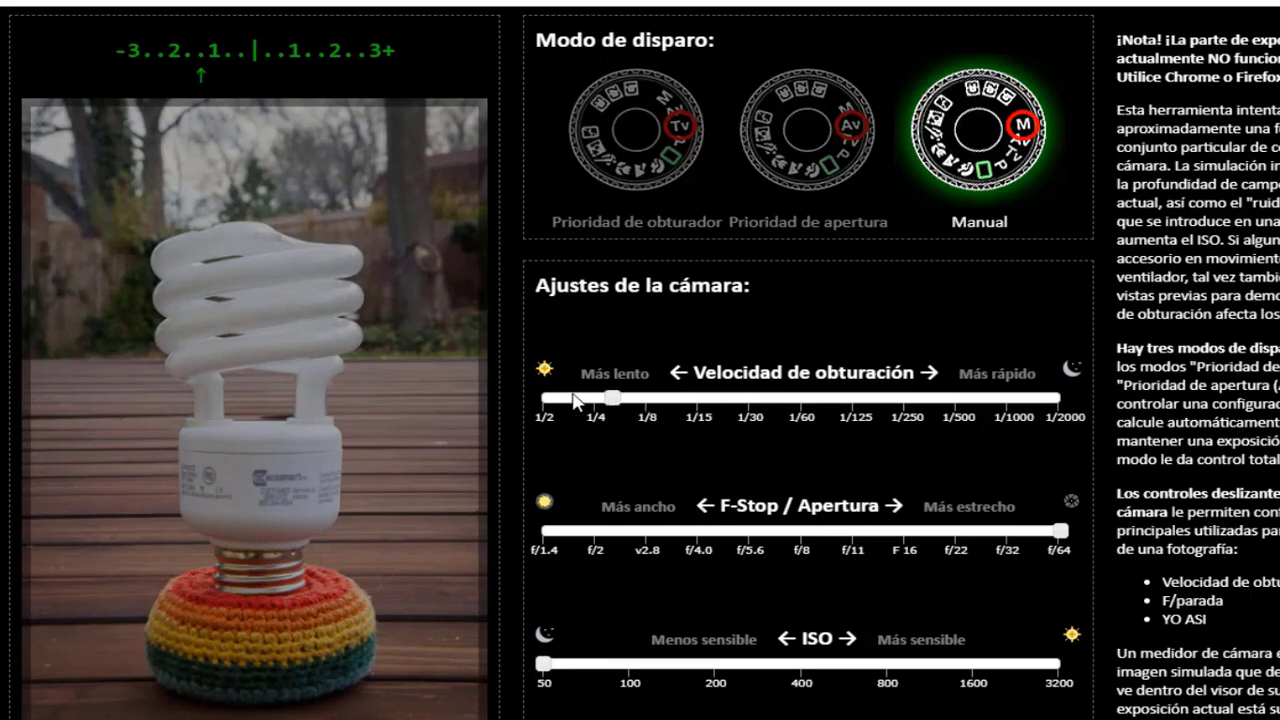
left_click_drag(607, 400, 541, 405)
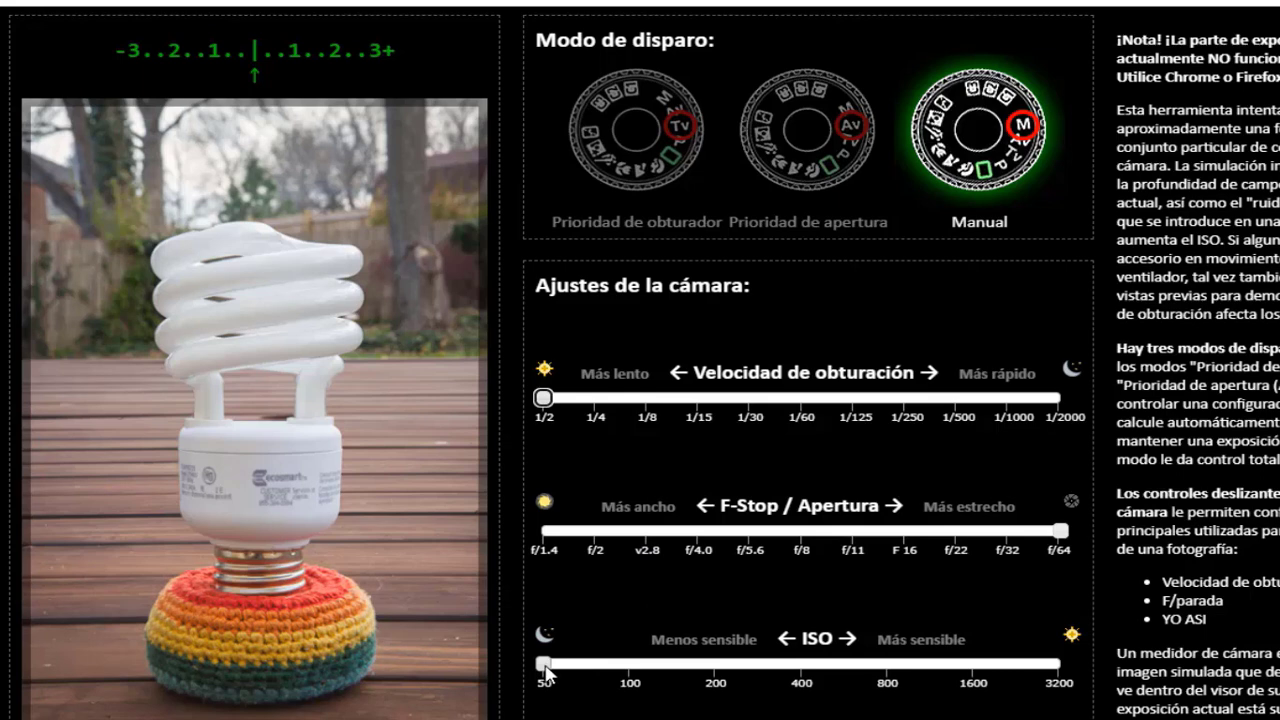
Raise the ISO to 3200 and bring it back down to 1600.
left_click_drag(545, 668, 1060, 663)
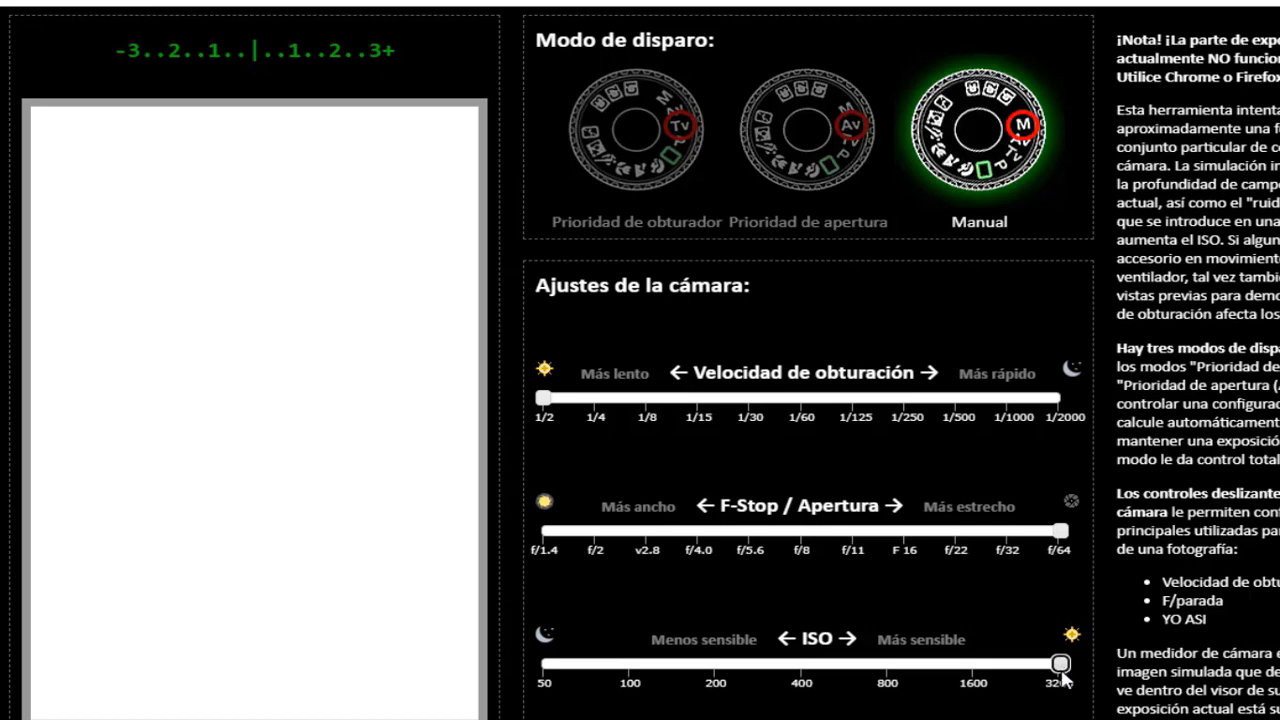
left_click_drag(1063, 668, 991, 670)
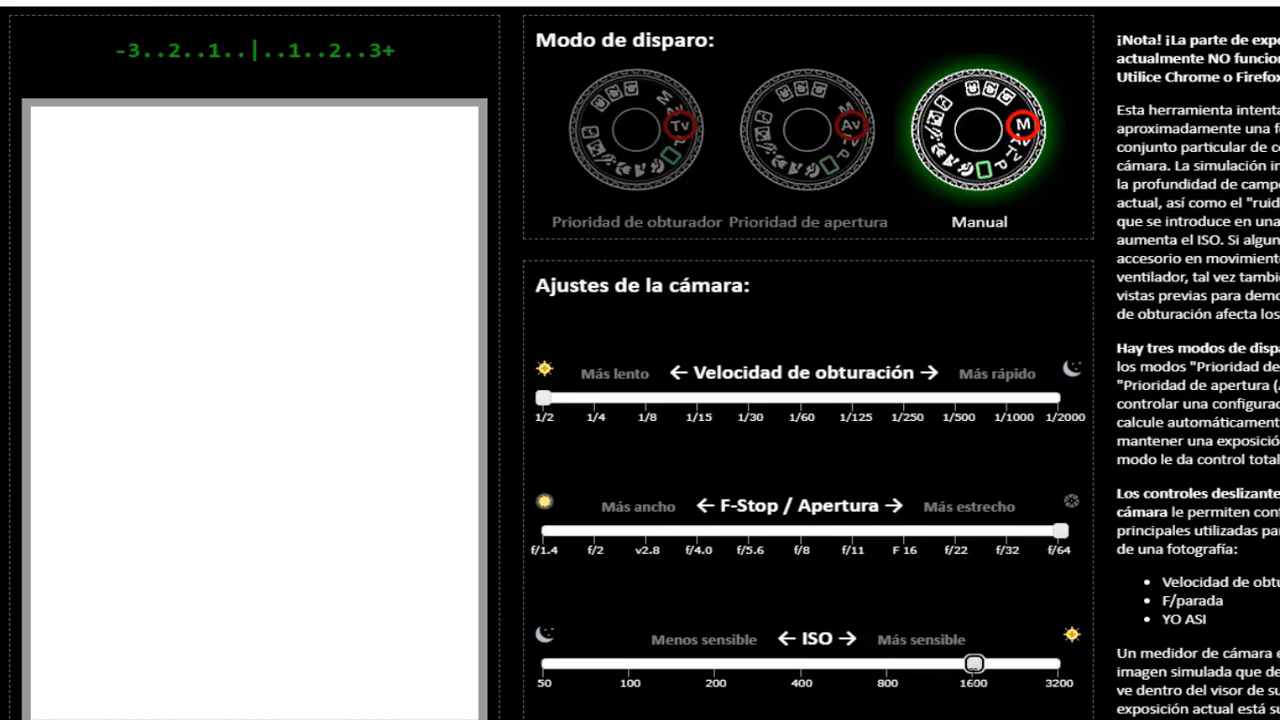
mouse_move(973, 666)
left_mouse_down()
mouse_move(1036, 668)
mouse_move(980, 676)
left_mouse_up()
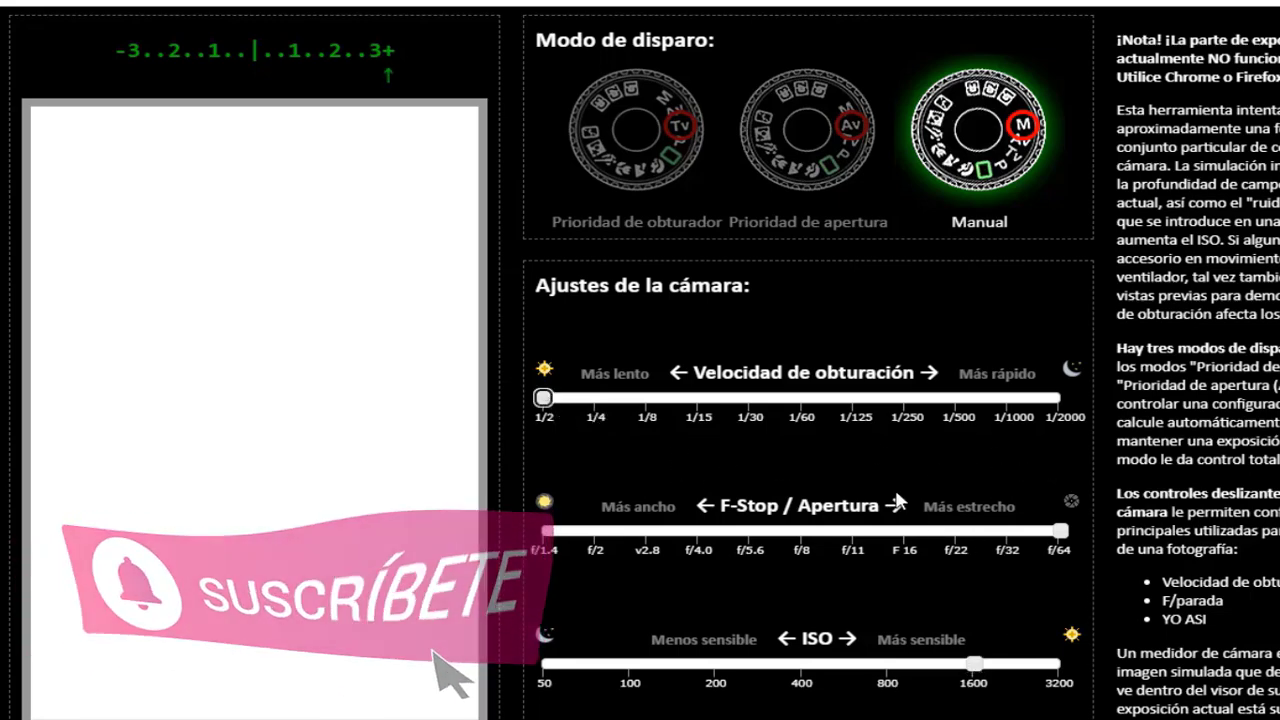
Widen the aperture to f/8 and compensate with a shutter speed of 1/2000.
left_click_drag(1066, 538, 808, 538)
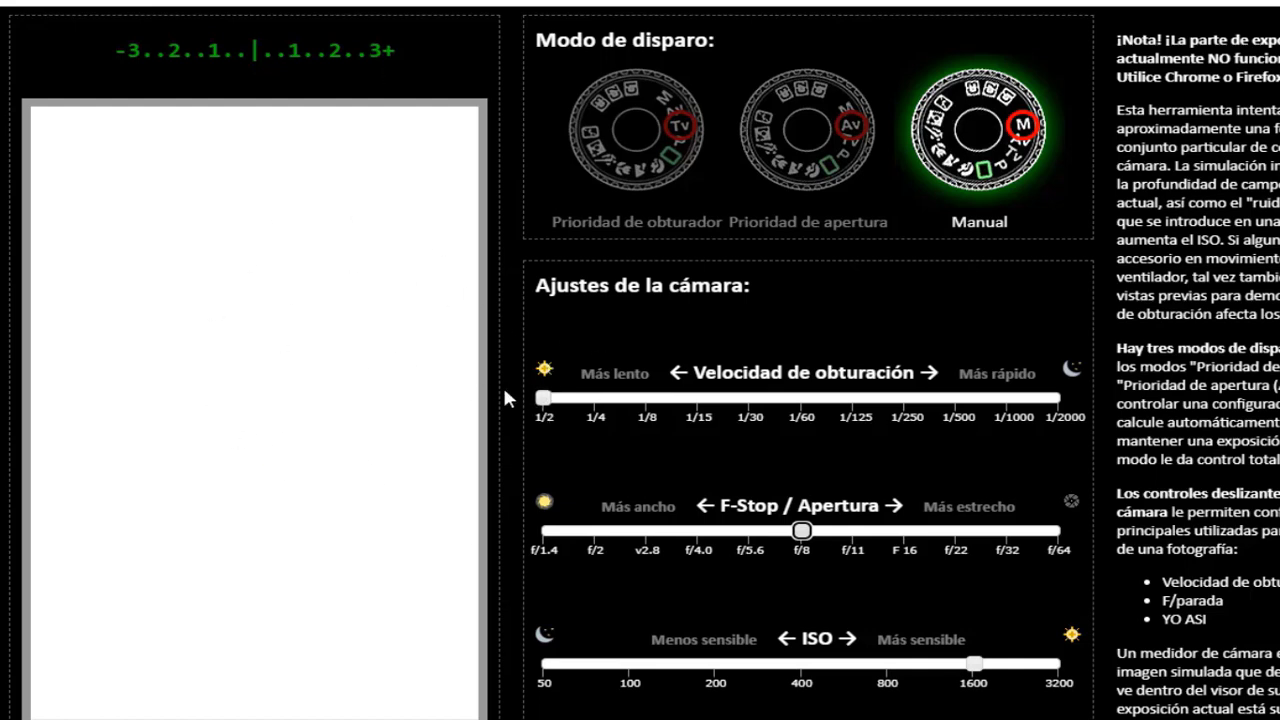
left_click_drag(553, 405, 1057, 410)
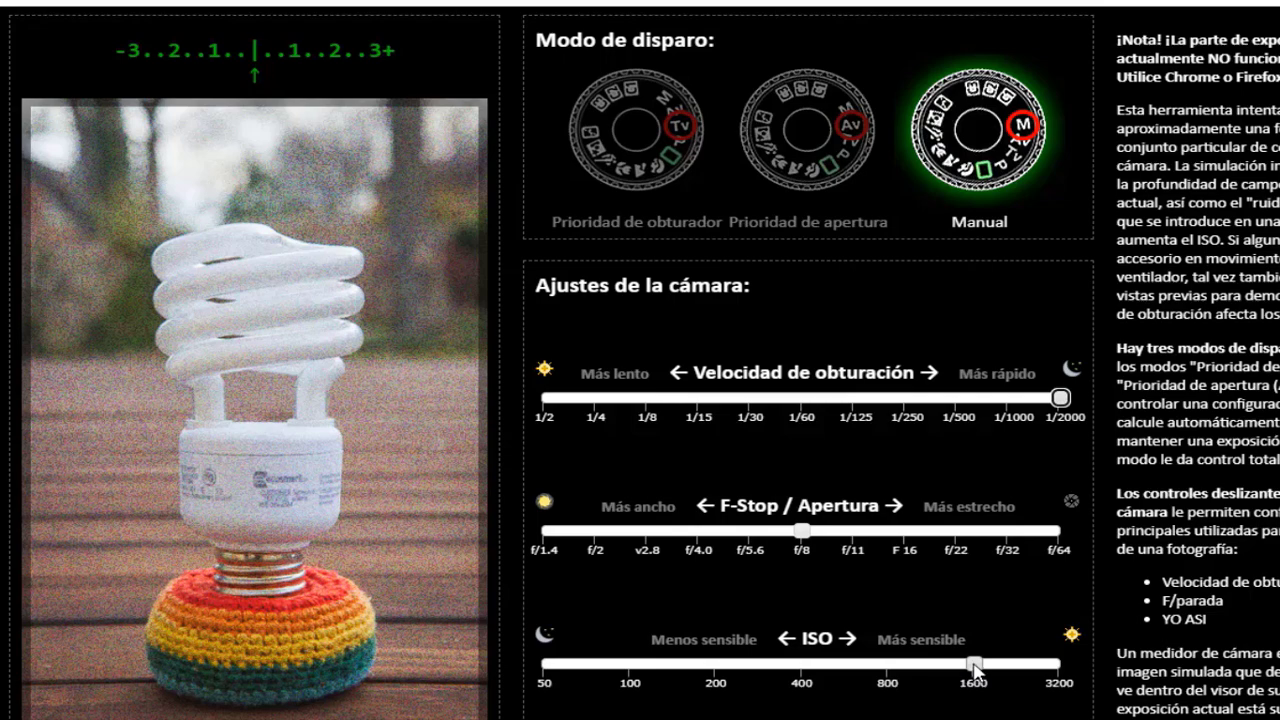
Lower the ISO through 200 to 100 and compensate by slowing the shutter speed to 1/125.
left_click_drag(973, 667, 722, 670)
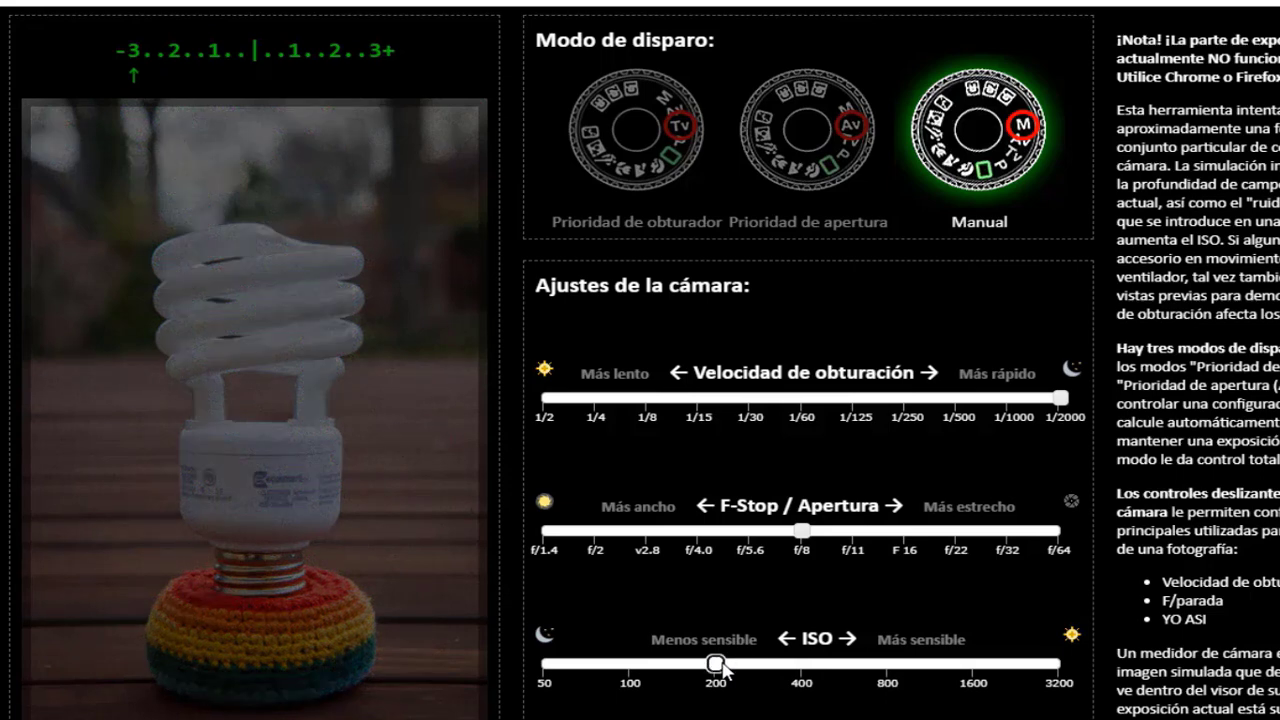
left_click_drag(722, 670, 634, 664)
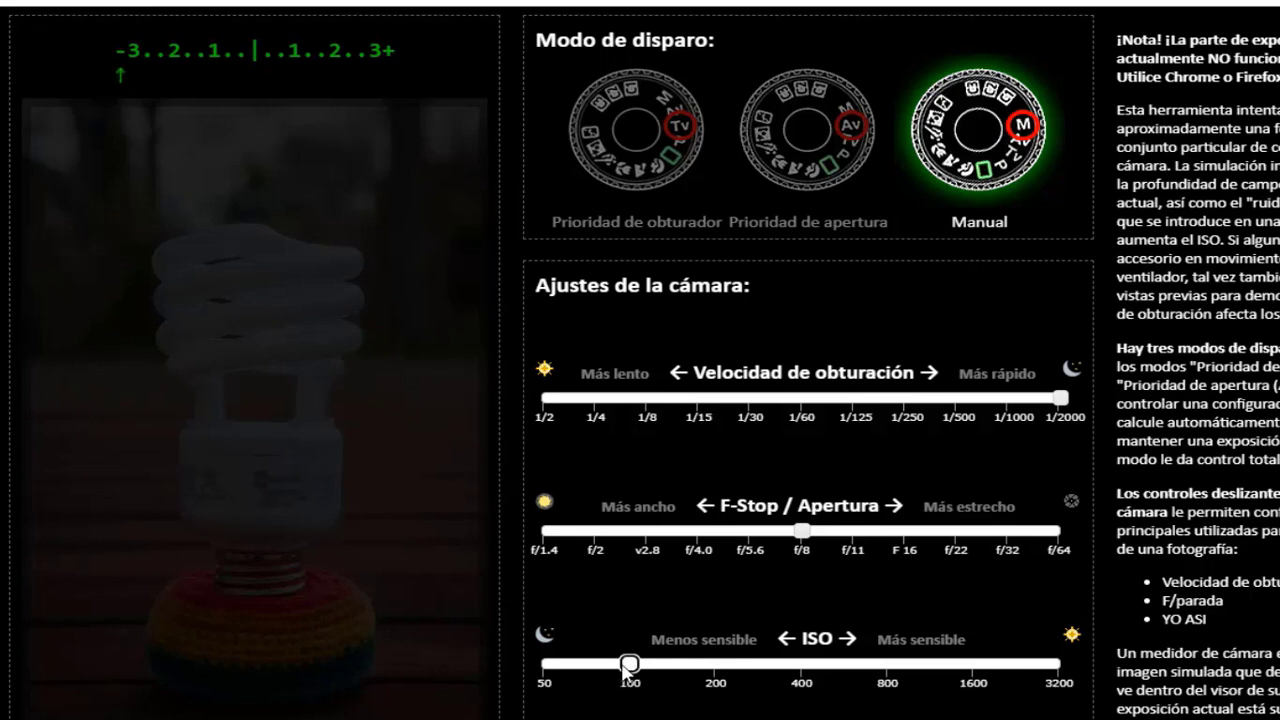
mouse_move(625, 668)
left_mouse_down()
mouse_move(545, 665)
mouse_move(636, 677)
left_mouse_up()
left_click(629, 664)
mouse_move(629, 664)
left_mouse_down()
mouse_move(800, 670)
mouse_move(643, 684)
left_mouse_up()
left_click_drag(1055, 397, 852, 400)
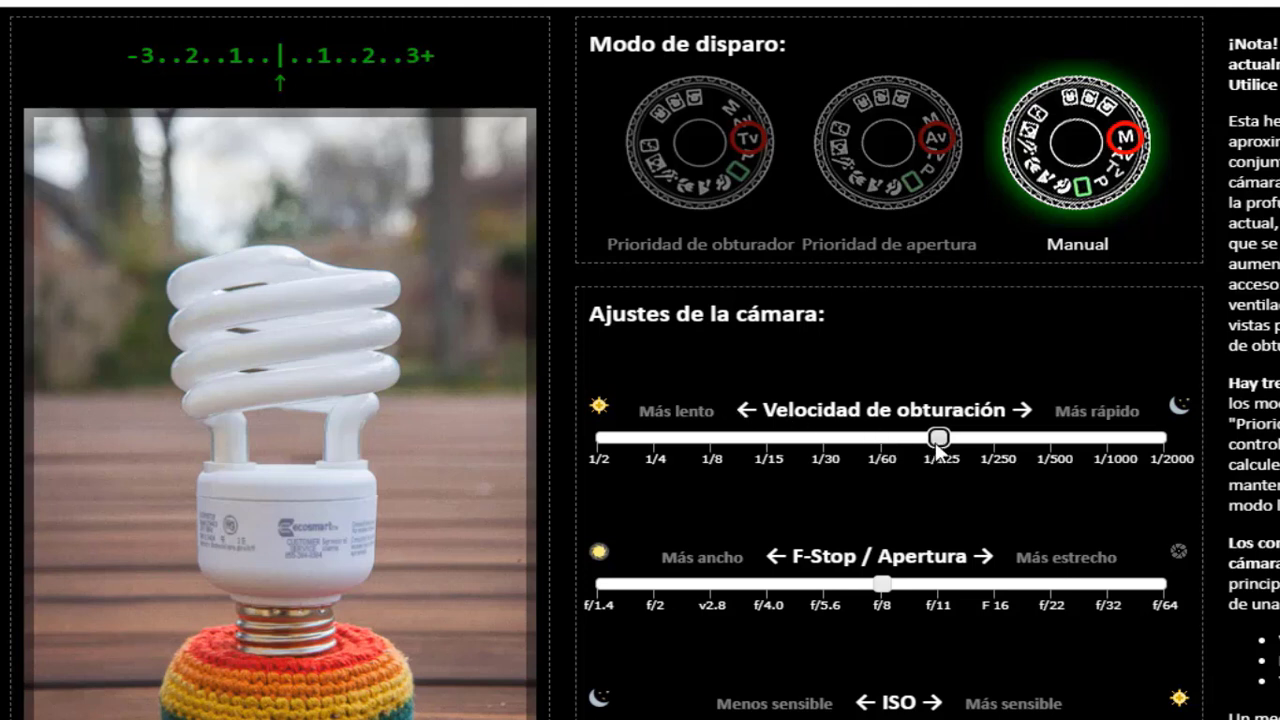
Try intermediate shutter speeds between 1/125 and 1/250 to underexpose slightly, and return to 1/125.
left_click_drag(940, 443, 976, 444)
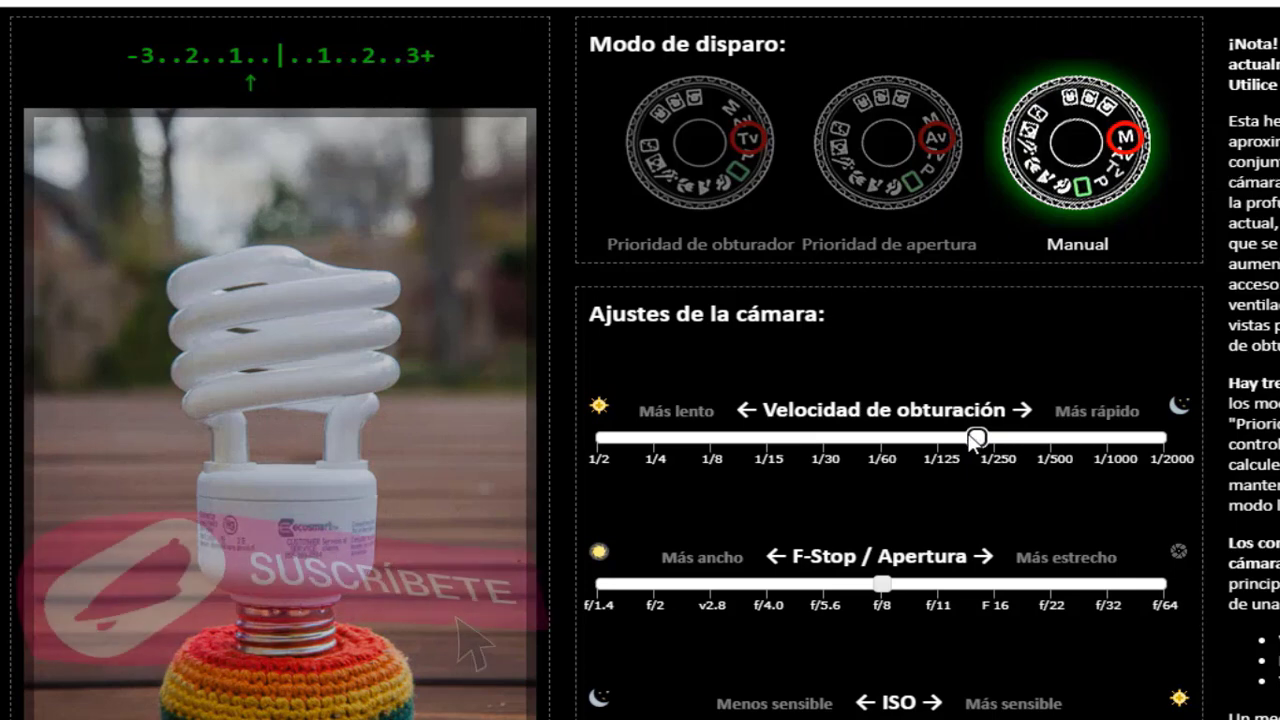
left_click_drag(972, 437, 967, 434)
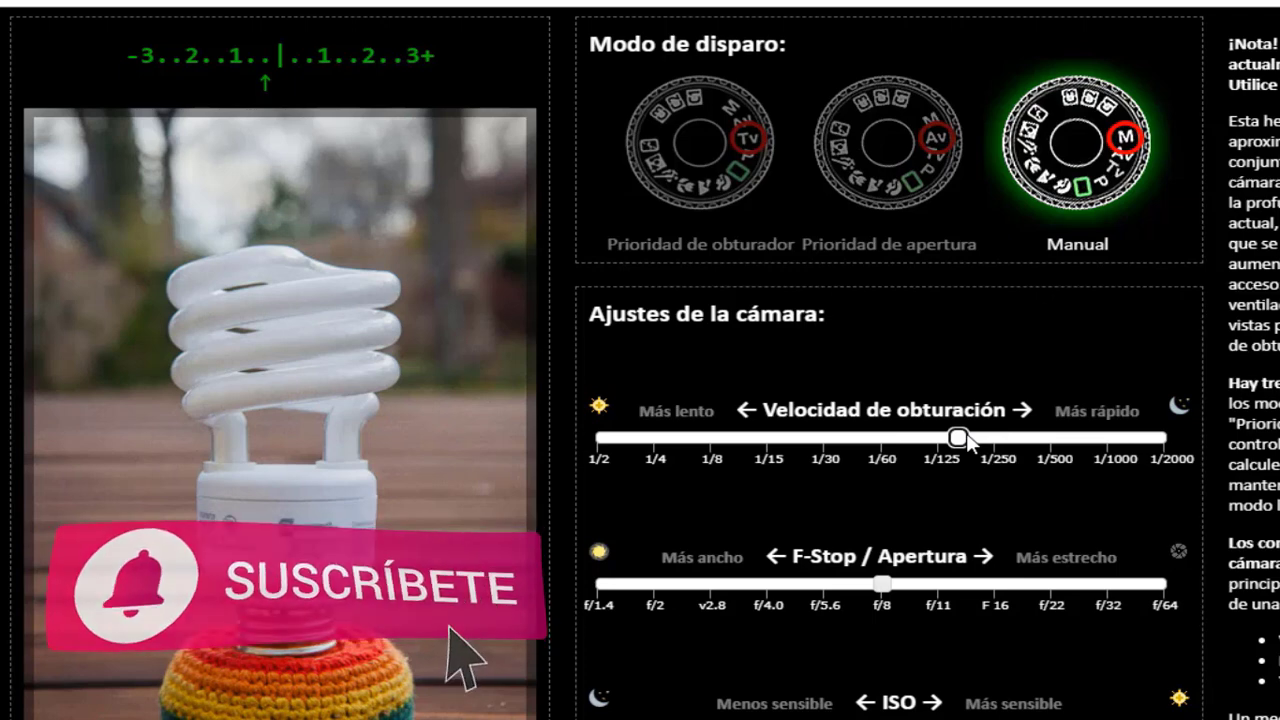
mouse_move(970, 441)
left_mouse_down()
mouse_move(1040, 442)
mouse_move(988, 444)
left_mouse_up()
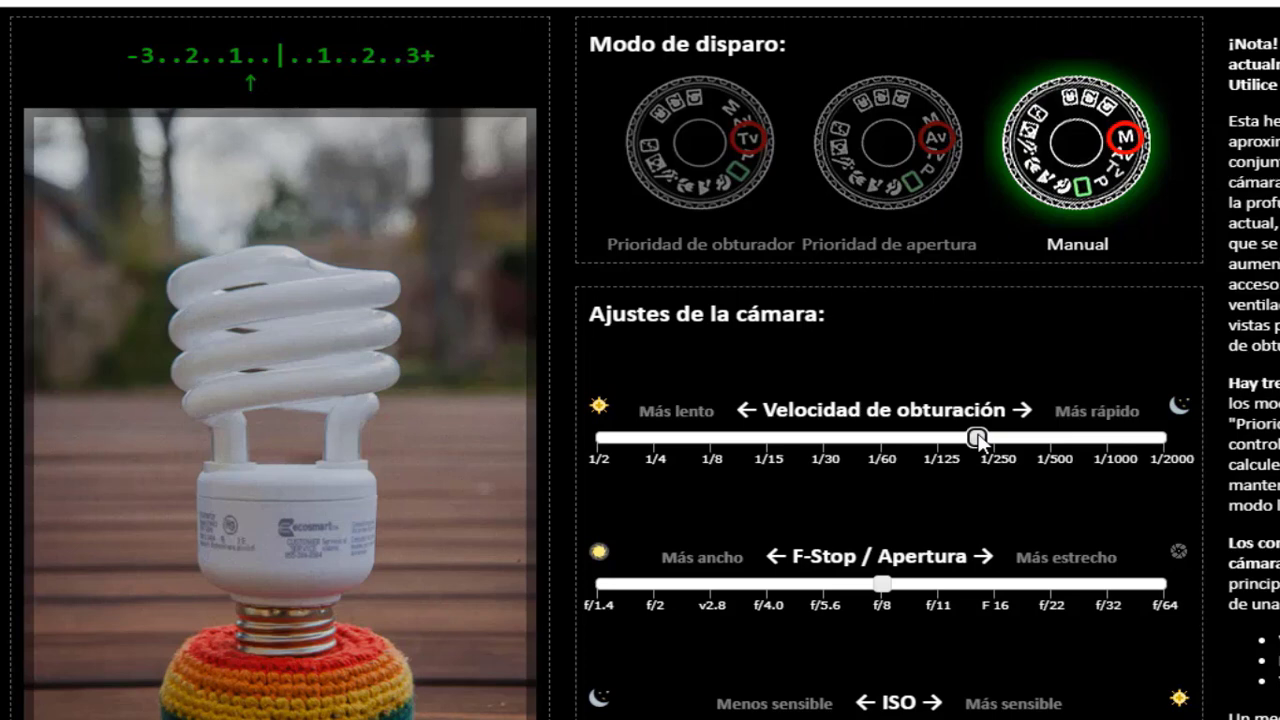
left_click_drag(980, 438, 944, 444)
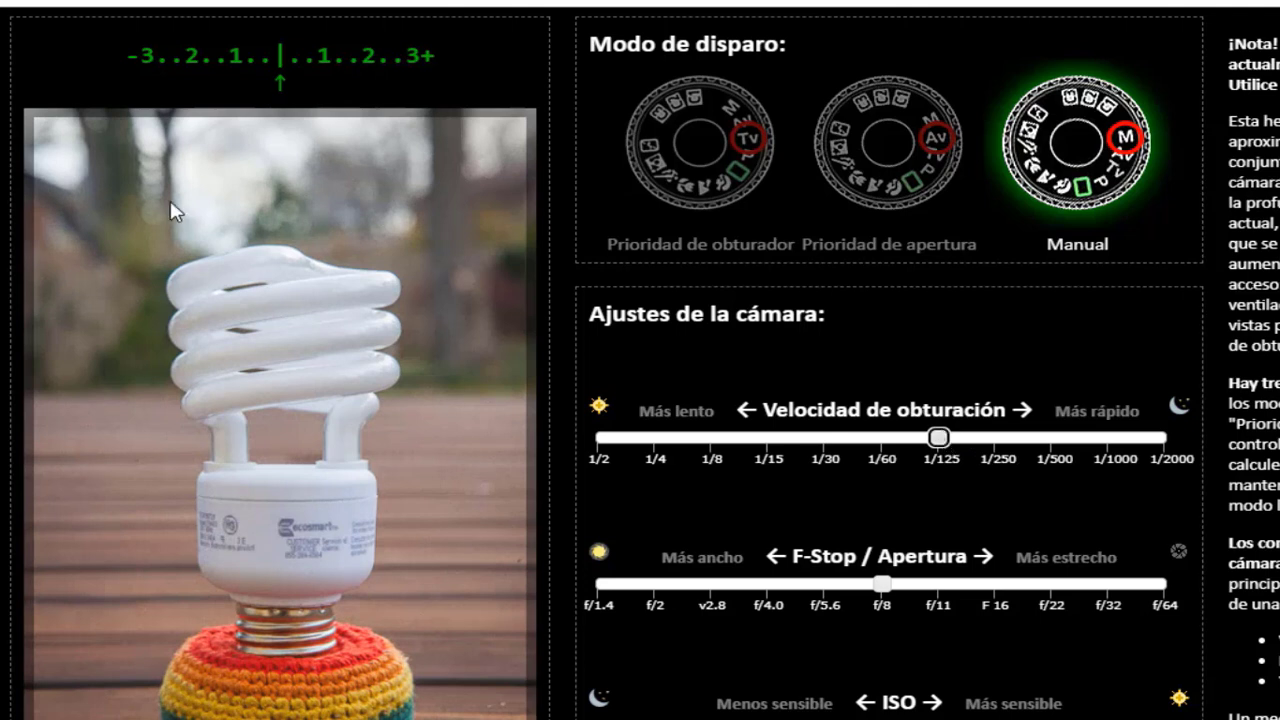